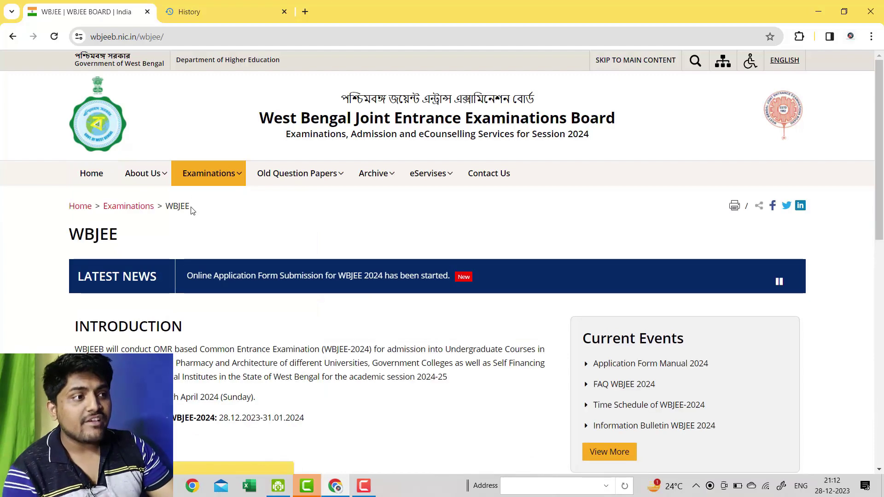
Open the Online Application Form Submission for WBJEE 2024 from the Candidate Activity Board.
scroll(267, 294, down, 4)
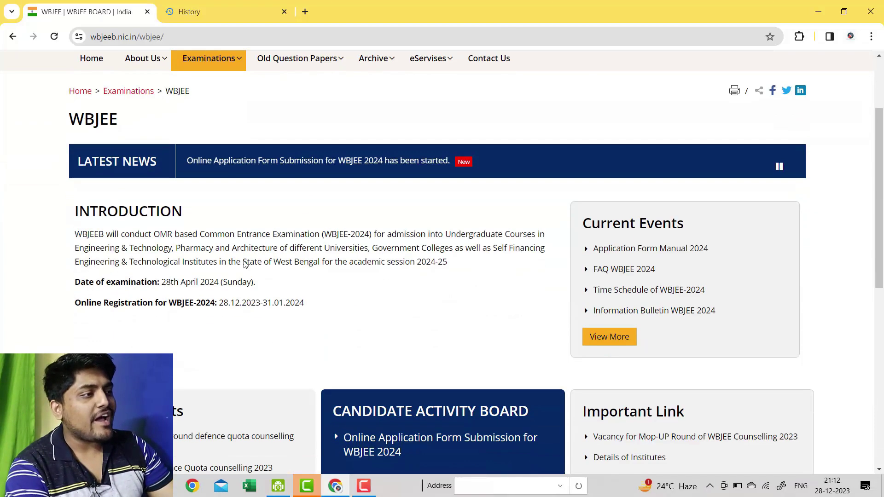
scroll(421, 274, up, 2)
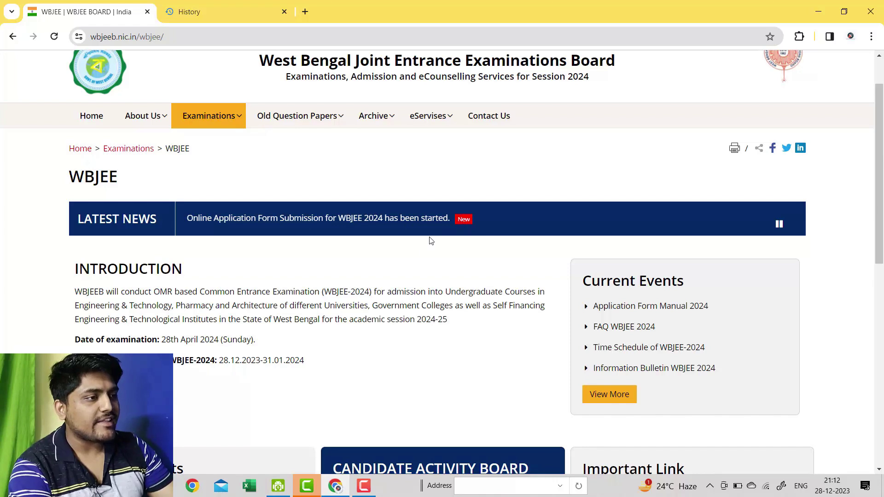
scroll(446, 236, down, 7)
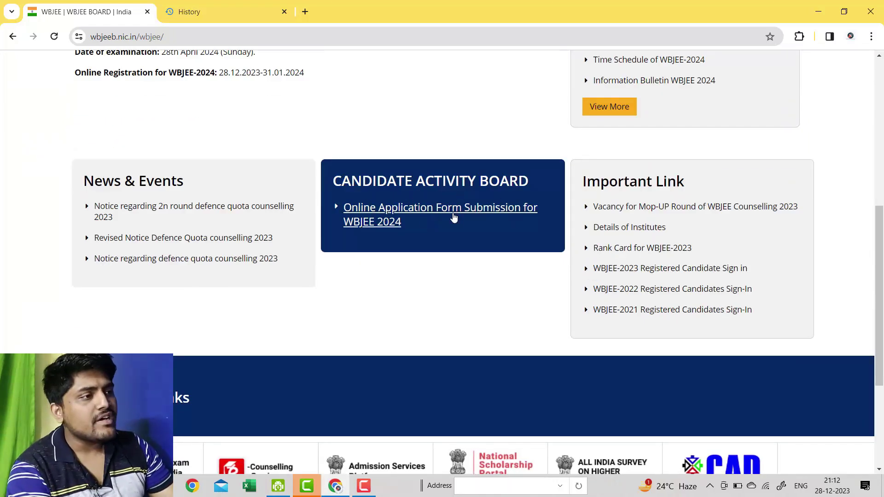
click(376, 220)
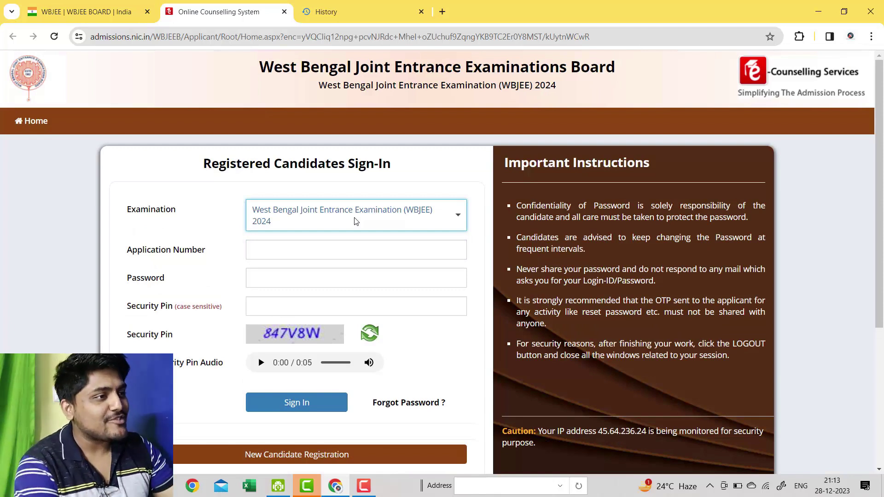
Start a new candidate registration from the WBJEE 2024 sign-in page.
click(319, 243)
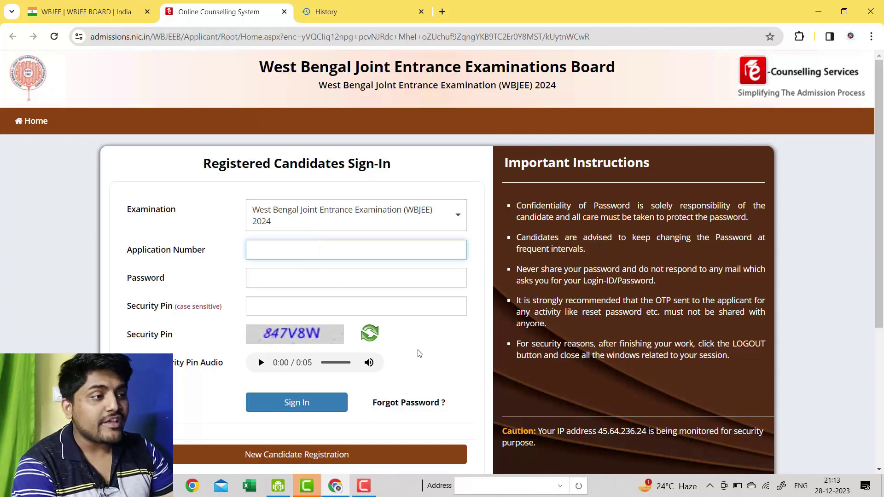
scroll(417, 354, down, 3)
click(333, 345)
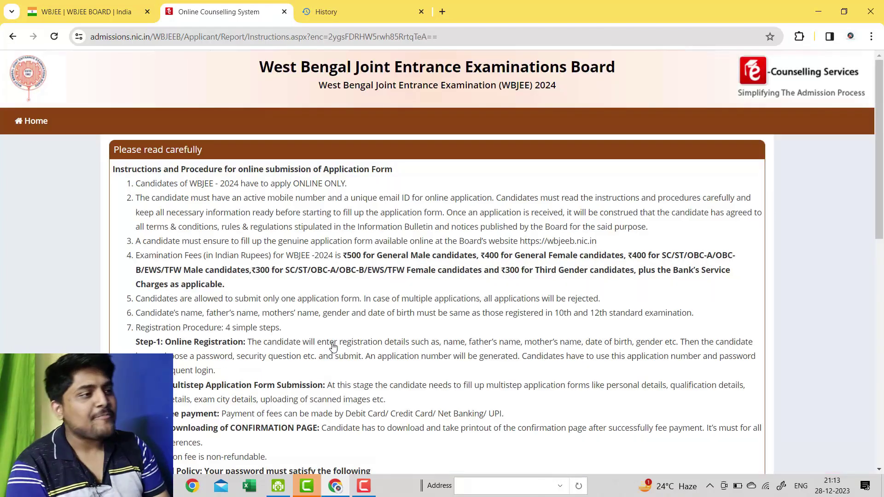
Go through the application instructions and agree to them to reach the registration form.
scroll(333, 345, down, 6)
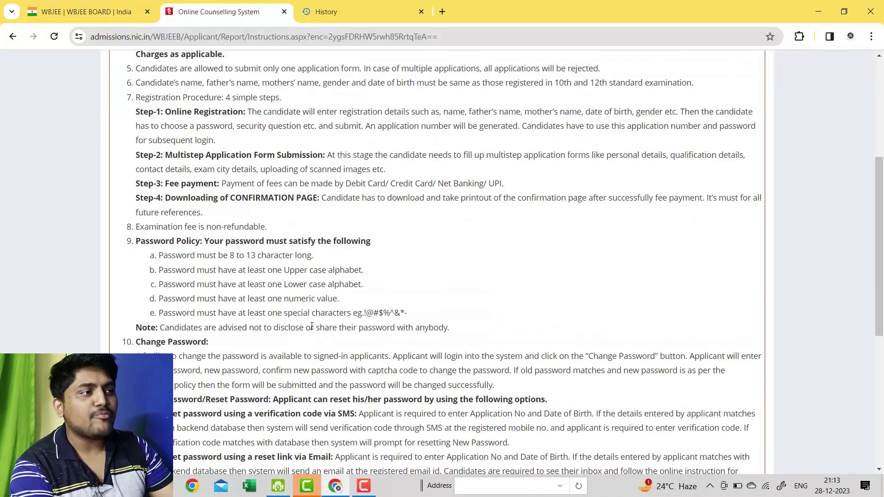
scroll(313, 326, up, 3)
scroll(313, 321, down, 10)
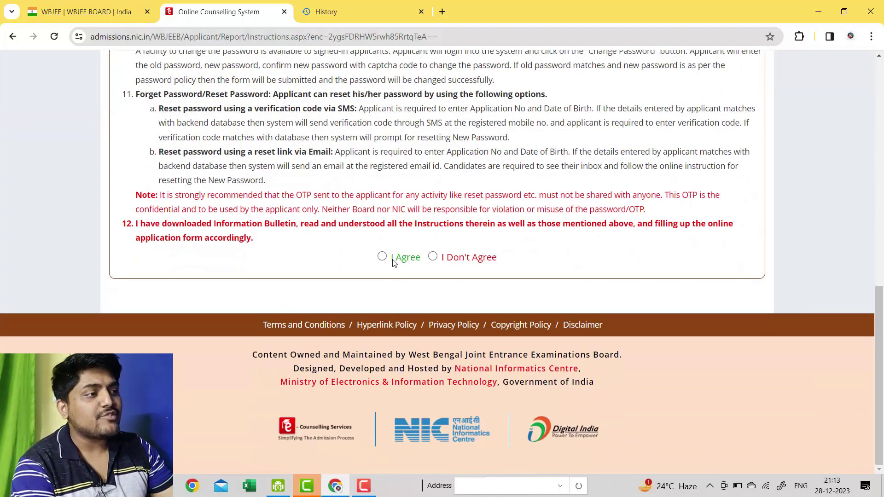
click(382, 257)
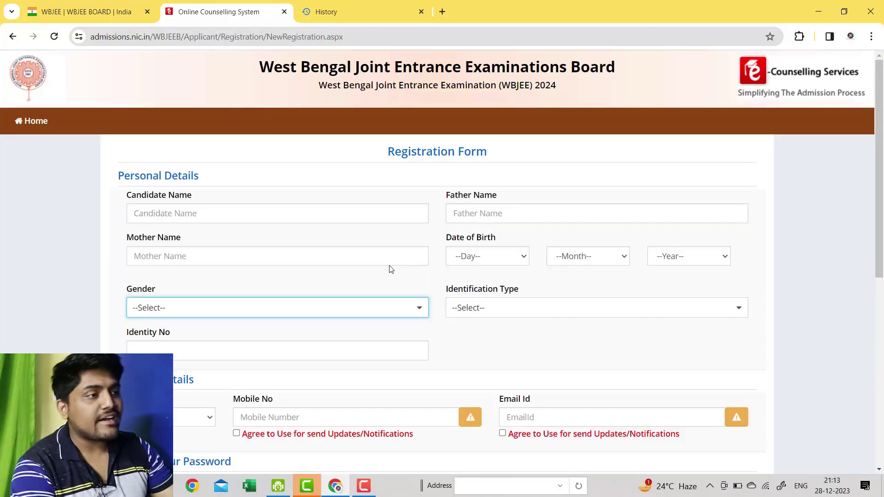
Examine the candidate, father and mother name fields and the date of birth selectors under Personal Details.
click(374, 215)
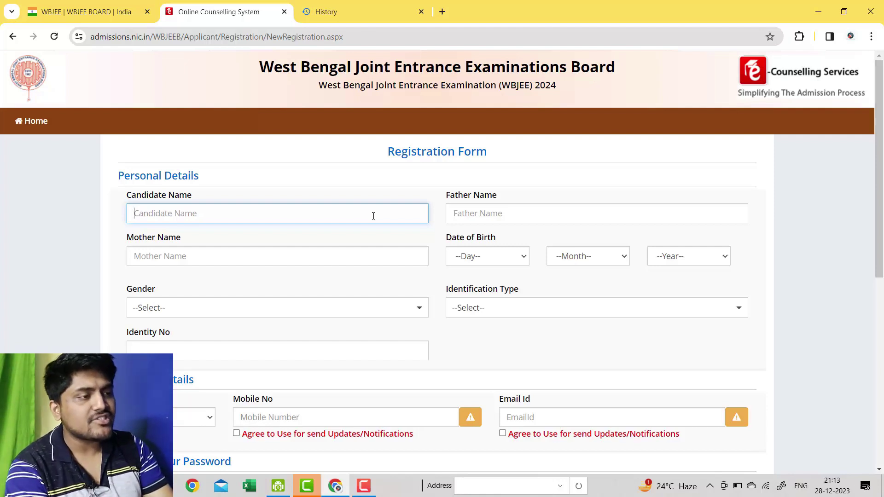
text(V)
key(BackSpace)
click(333, 286)
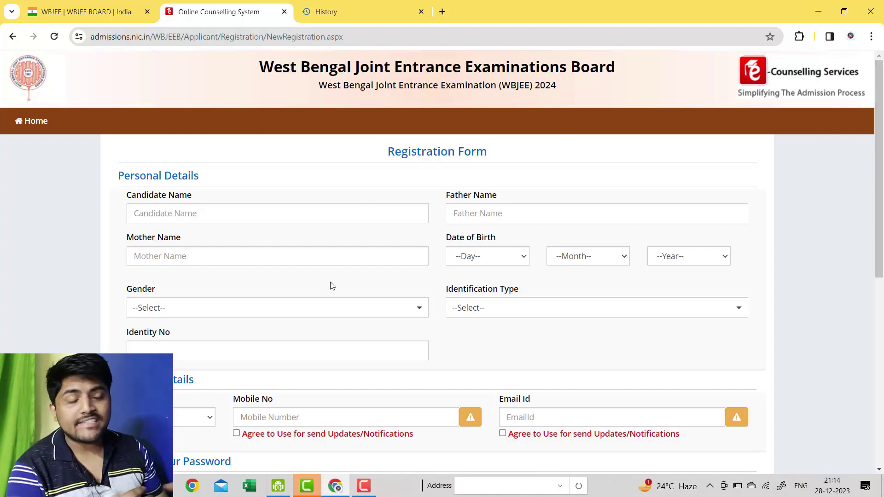
click(194, 214)
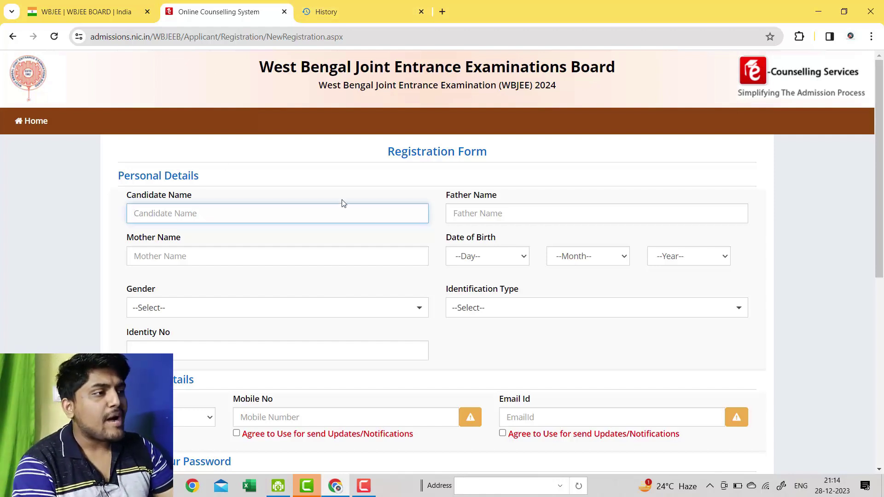
click(572, 210)
click(271, 257)
click(501, 257)
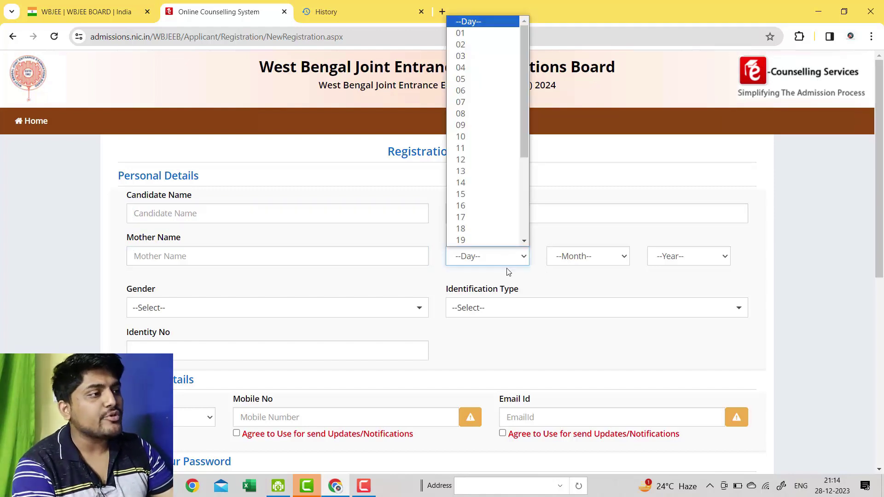
Set the identification type to Voter ID in the registration form's personal details.
click(511, 315)
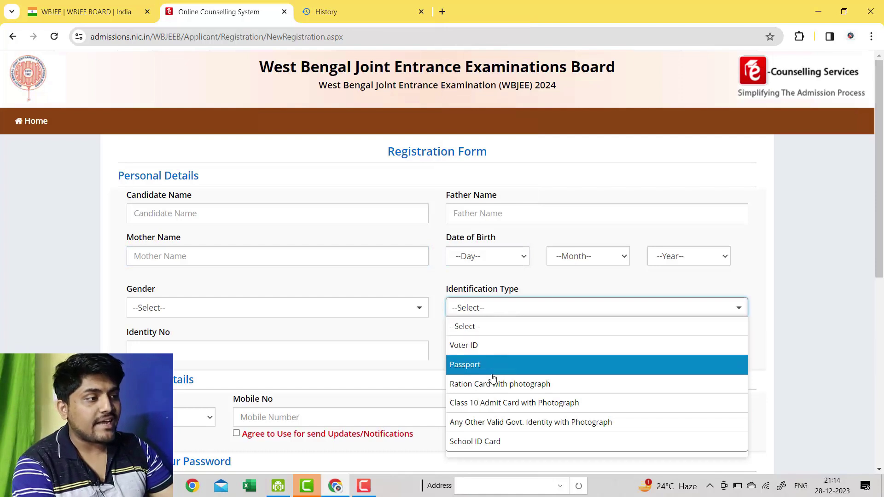
scroll(494, 455, down, 1)
scroll(494, 455, down, 1)
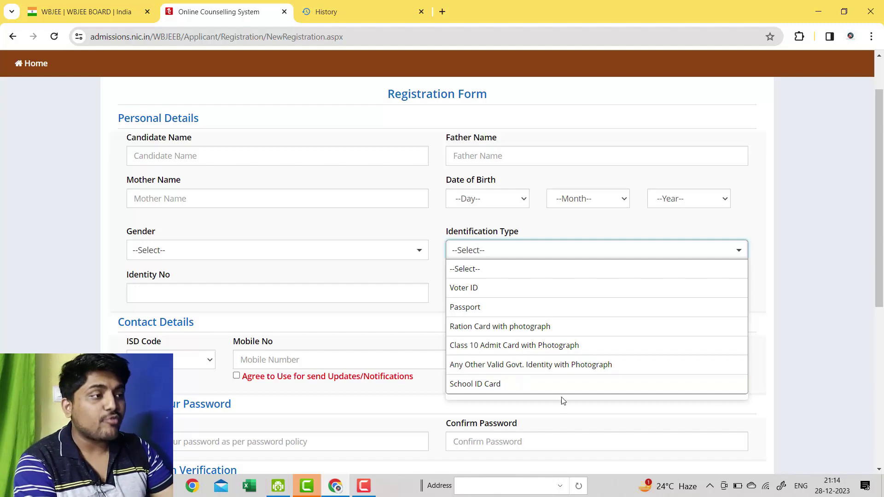
click(536, 290)
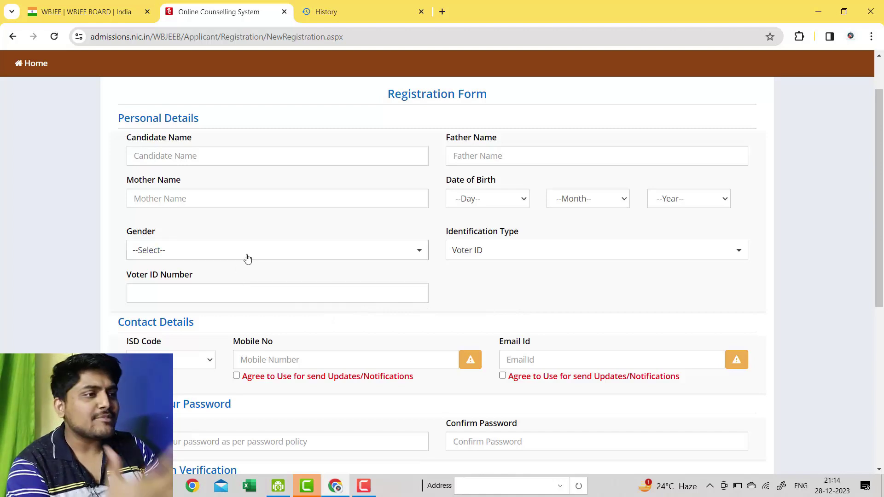
Examine the contact details, password and security pin sections of the registration form, including the mobile number and password rules.
scroll(329, 276, down, 2)
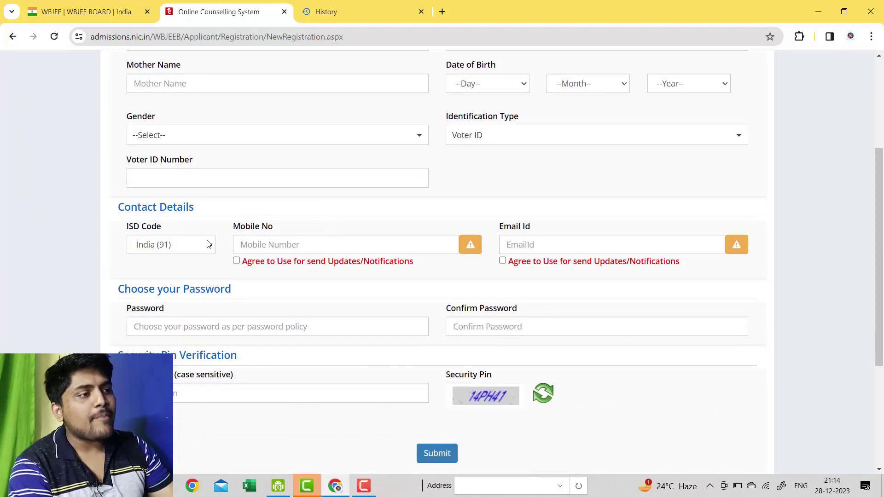
scroll(208, 245, down, 1)
click(280, 187)
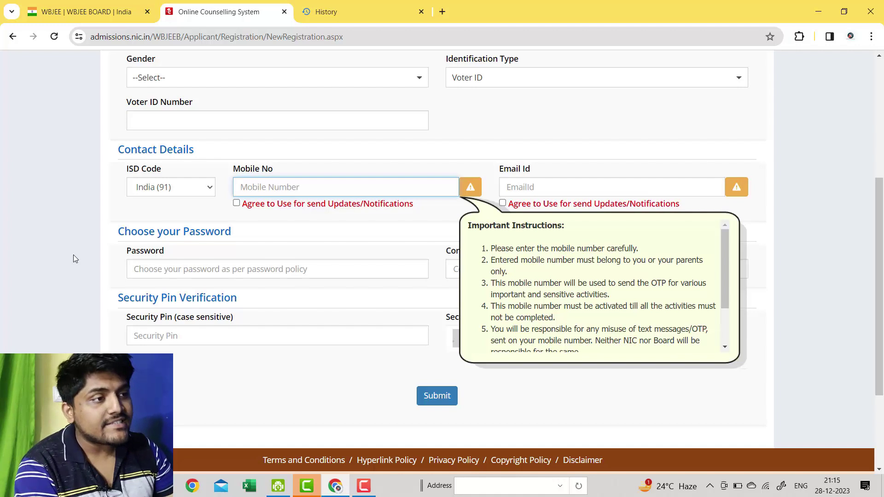
click(175, 269)
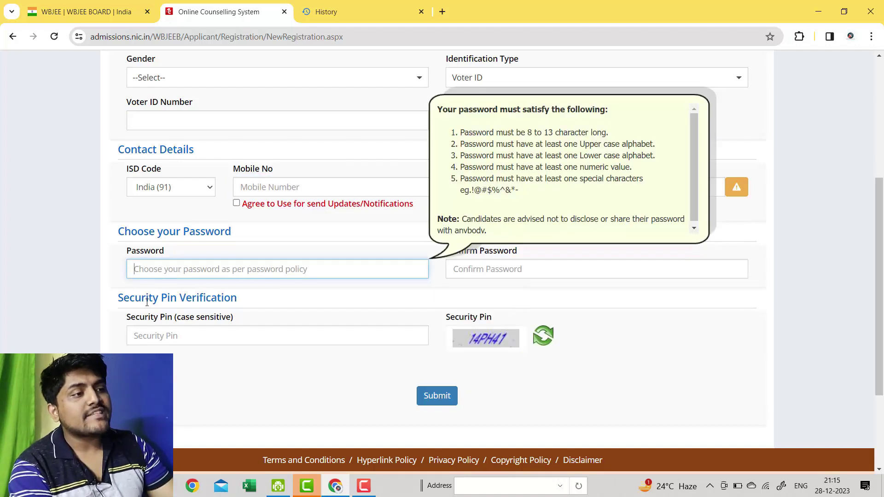
click(150, 338)
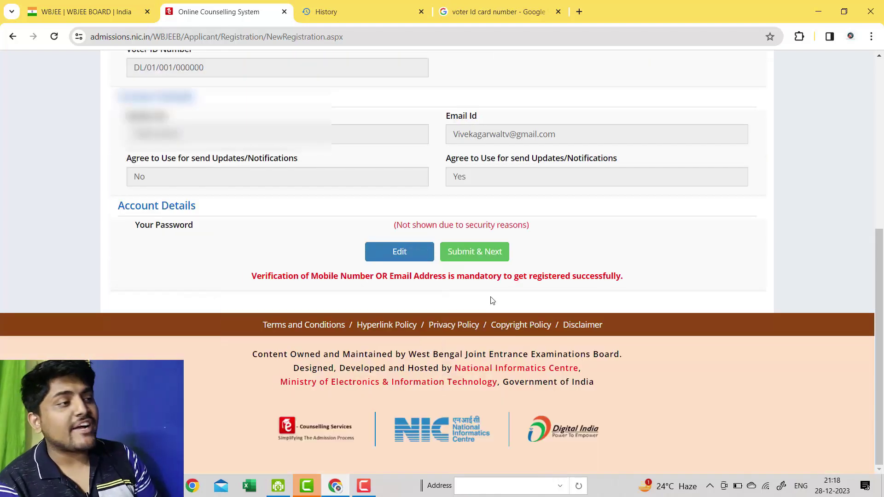
Submit the reviewed registration details and enter the mobile one-time password for verification.
click(492, 254)
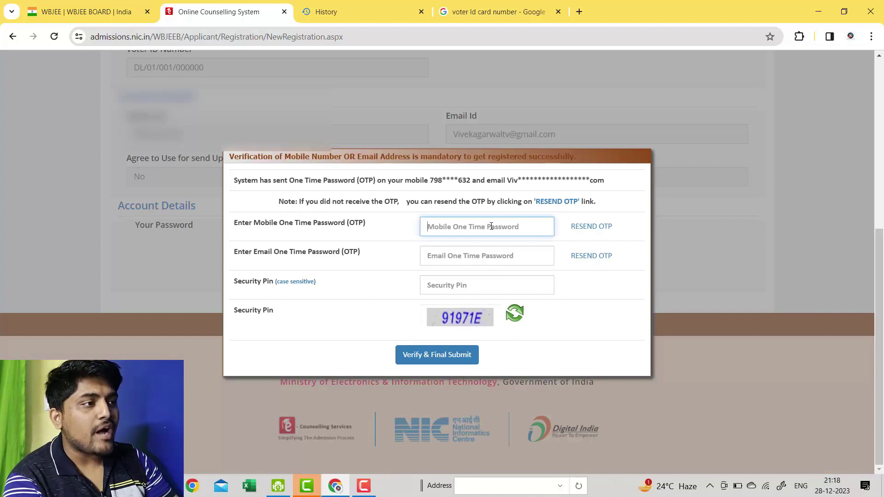
click(597, 234)
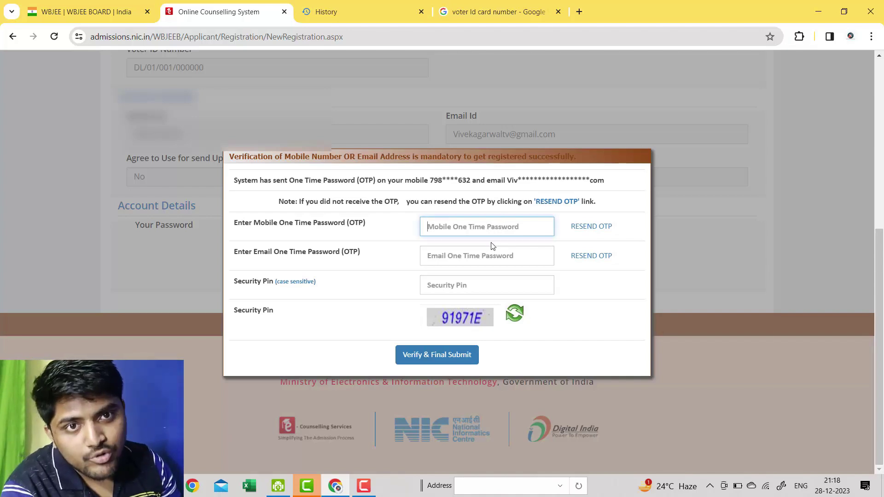
text(••••••)
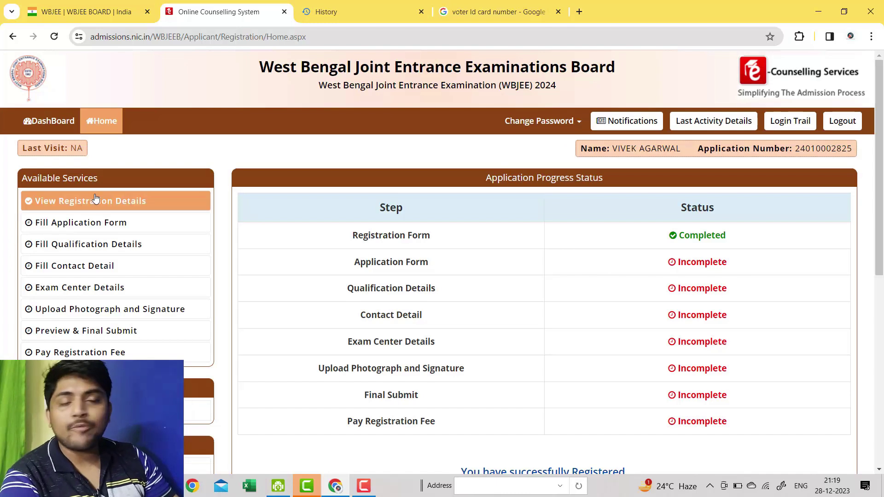
Open the application form for filling and check the available gender options.
click(81, 226)
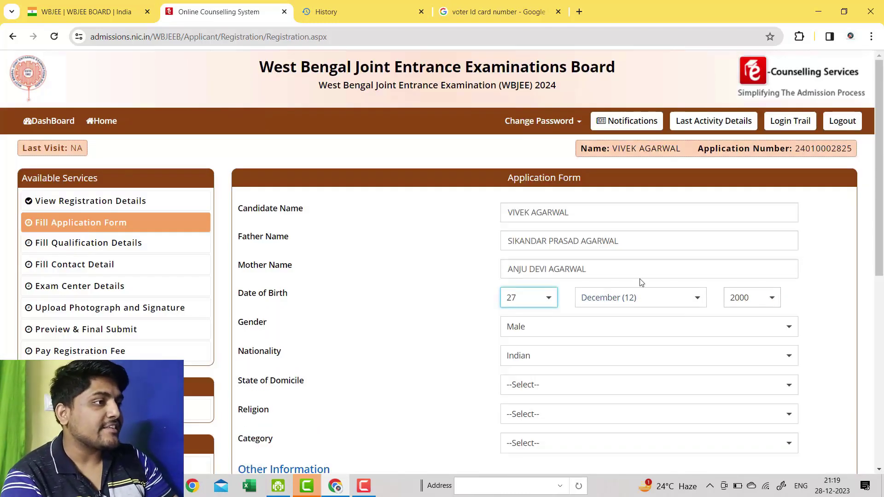
scroll(599, 269, down, 2)
click(554, 214)
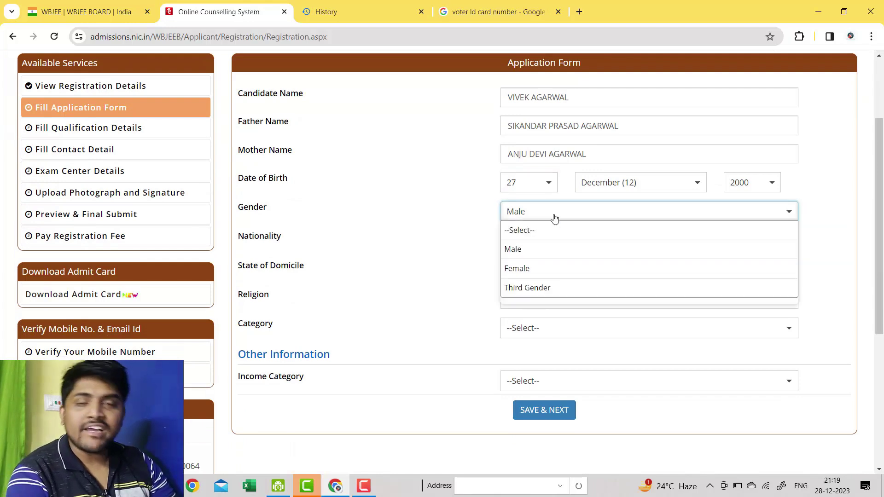
click(554, 242)
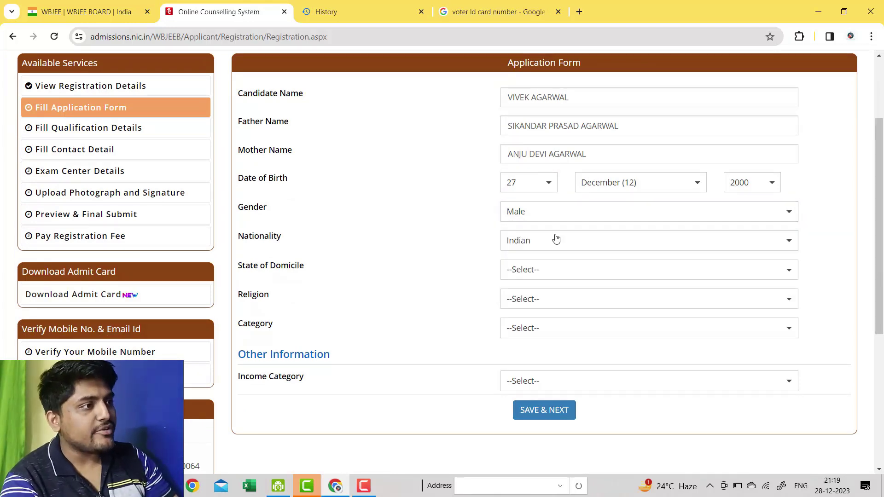
Set the state of domicile to West Bengal in the application form.
click(571, 273)
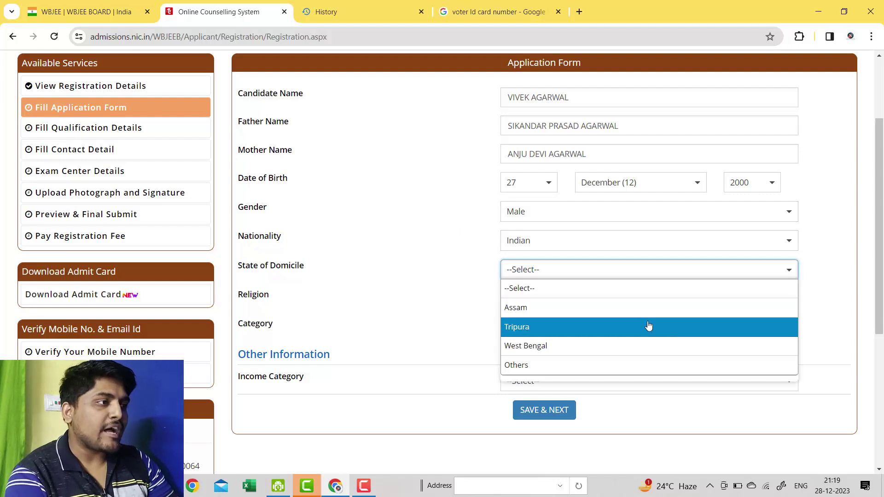
scroll(621, 313, down, 2)
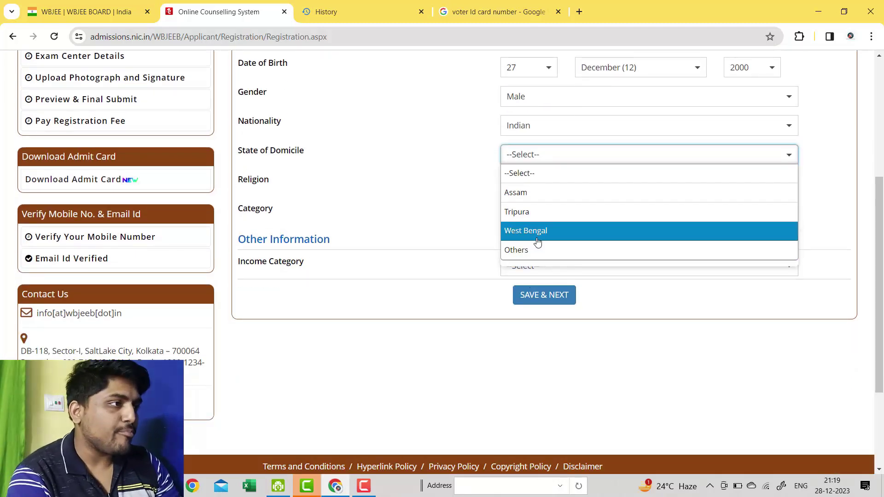
click(595, 157)
click(594, 159)
click(561, 230)
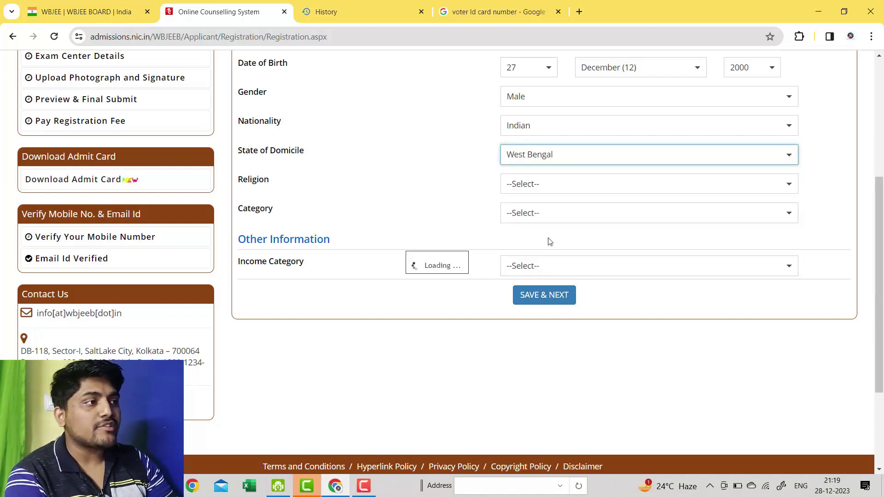
Try Assam as the state of domicile and return the selection to West Bengal.
click(578, 185)
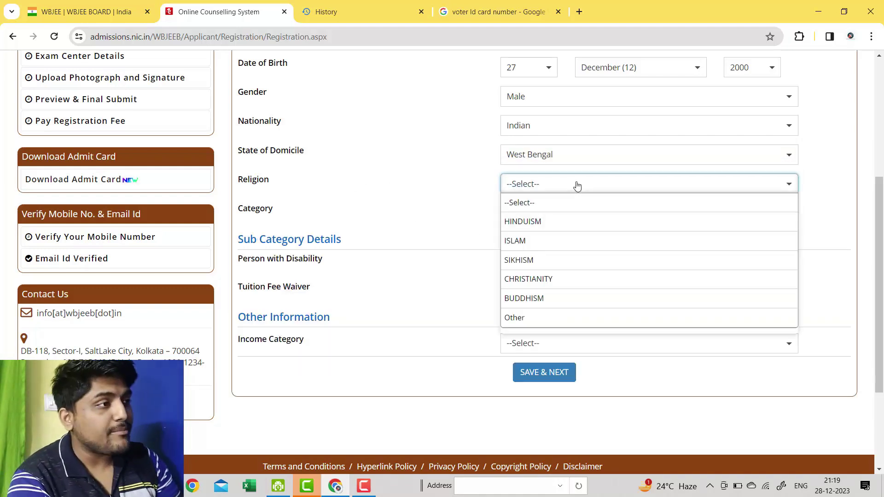
click(610, 159)
click(592, 197)
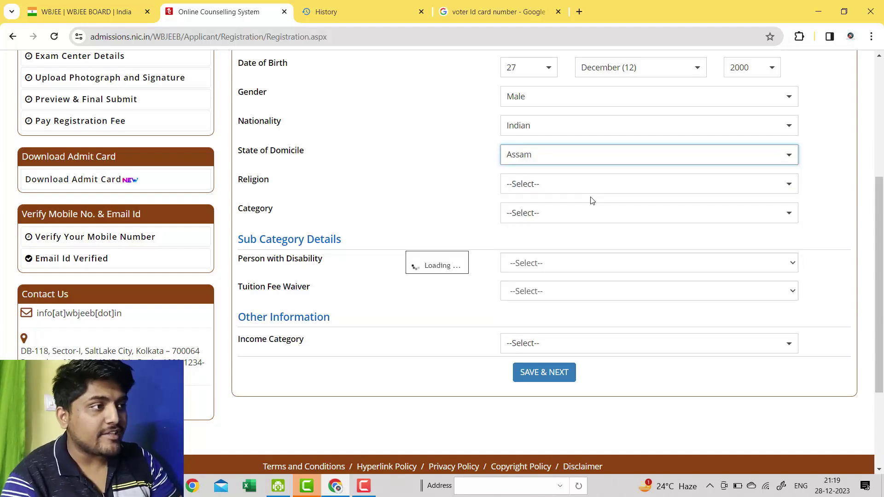
click(542, 179)
click(559, 159)
click(539, 232)
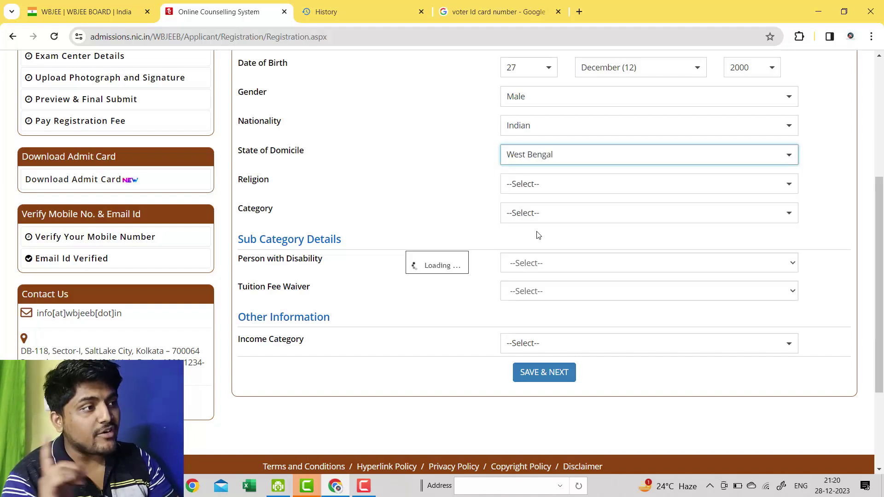
click(554, 159)
click(537, 232)
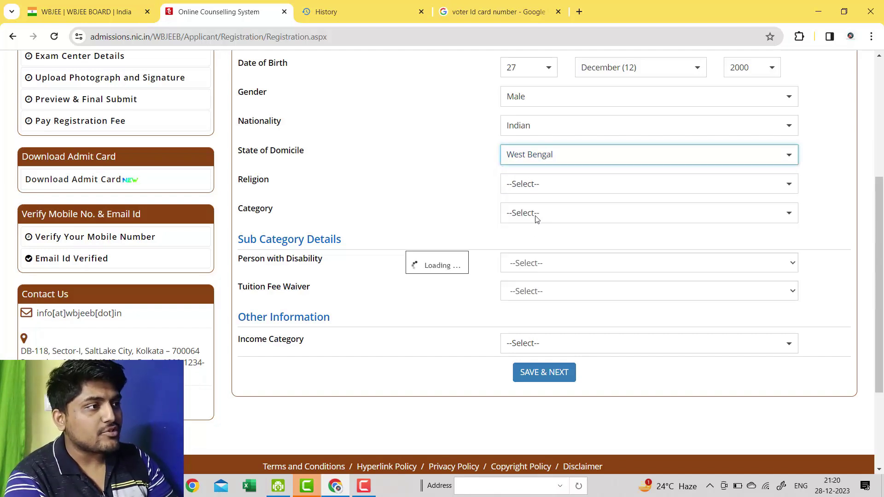
Set the religion to HINDUISM and bring up the available category options.
click(540, 192)
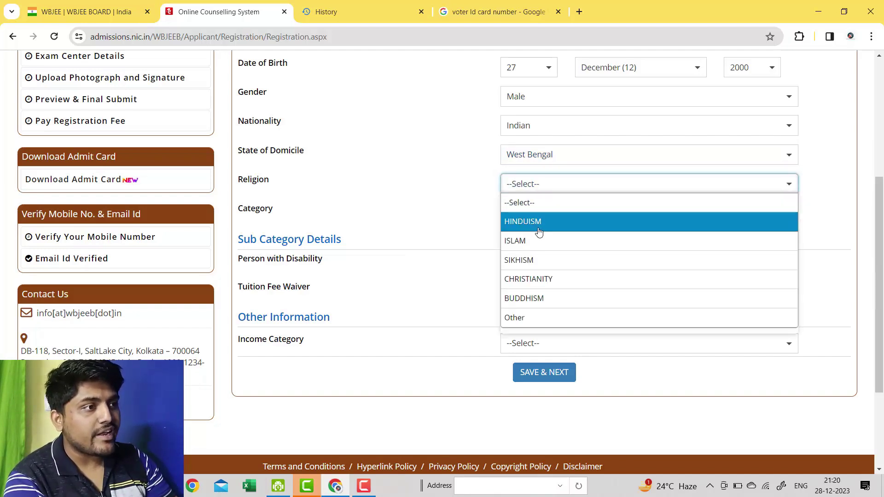
click(536, 224)
click(529, 213)
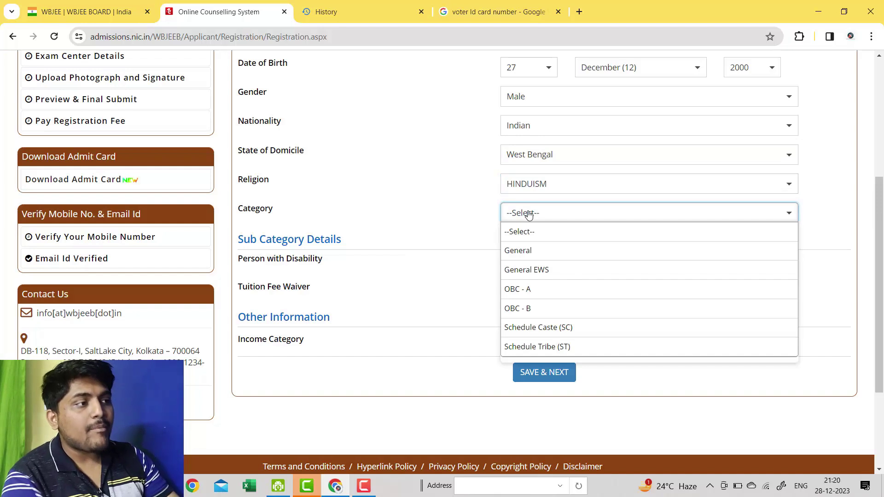
Try Assam as the state of domicile, check its category options, and return the domicile to West Bengal.
click(574, 157)
click(545, 231)
click(576, 164)
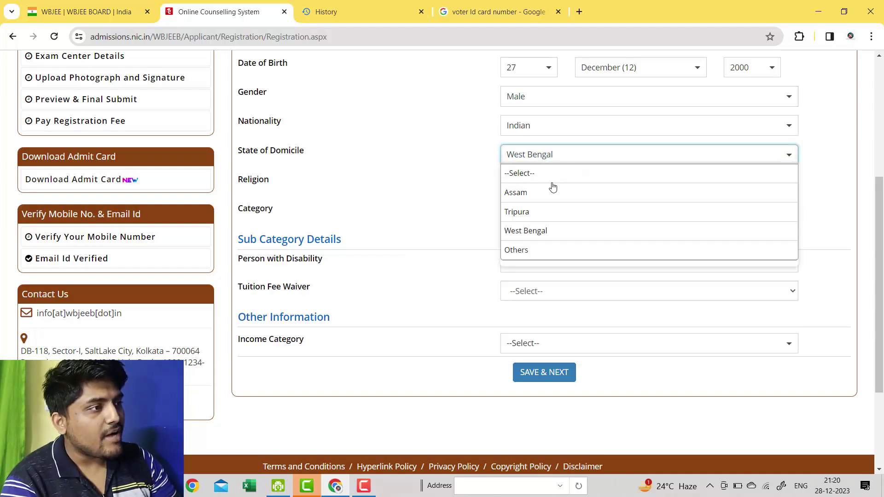
click(540, 192)
click(545, 214)
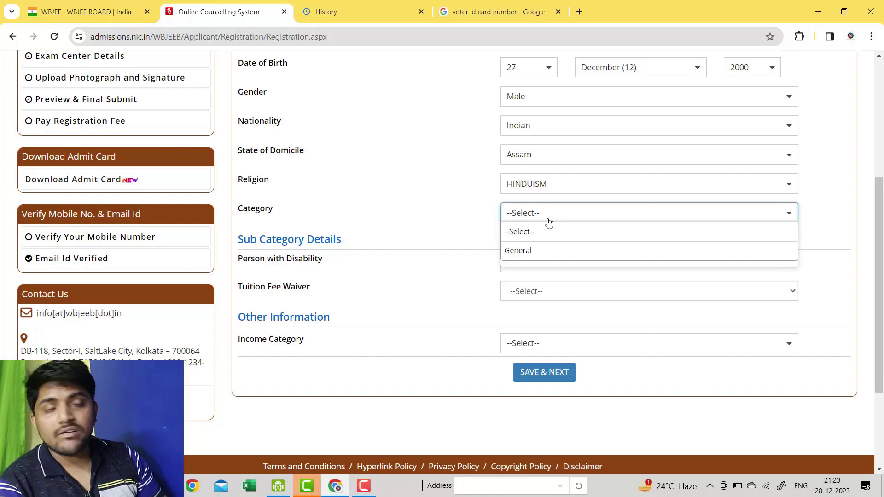
click(582, 167)
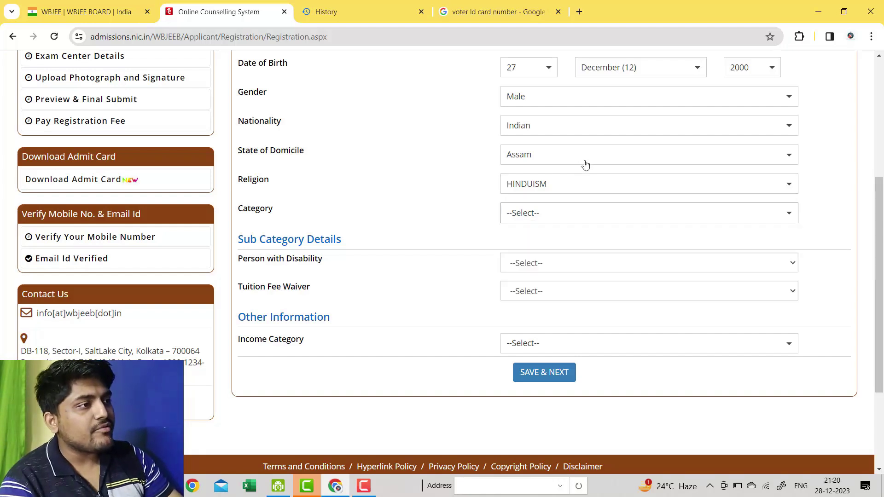
click(583, 152)
click(566, 233)
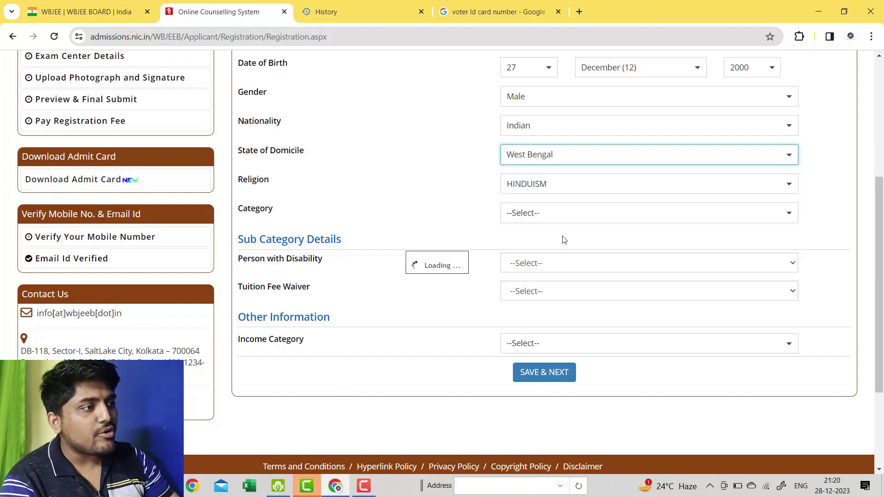
Set the category to General EWS and Person with Disability to No.
click(571, 217)
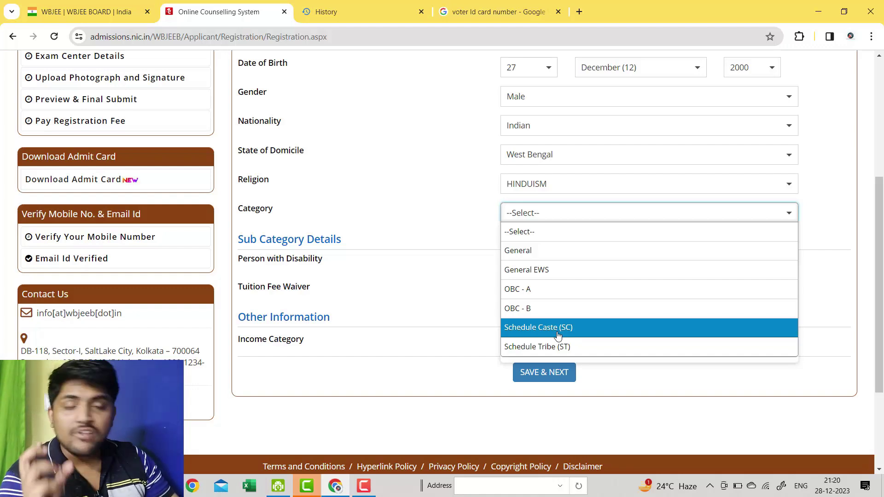
click(463, 294)
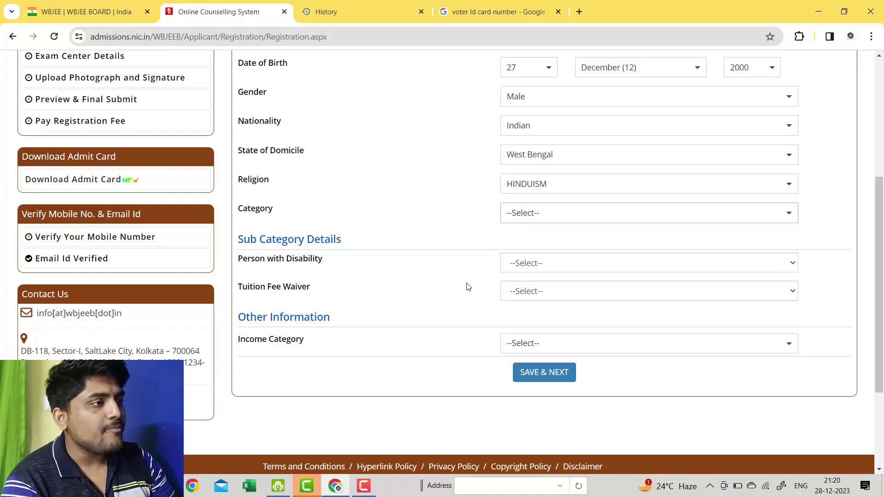
click(562, 214)
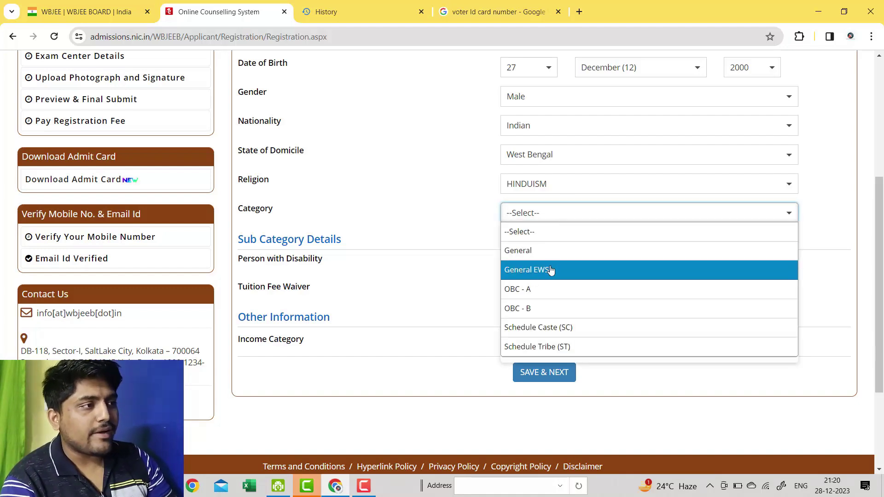
click(550, 271)
click(560, 259)
click(536, 294)
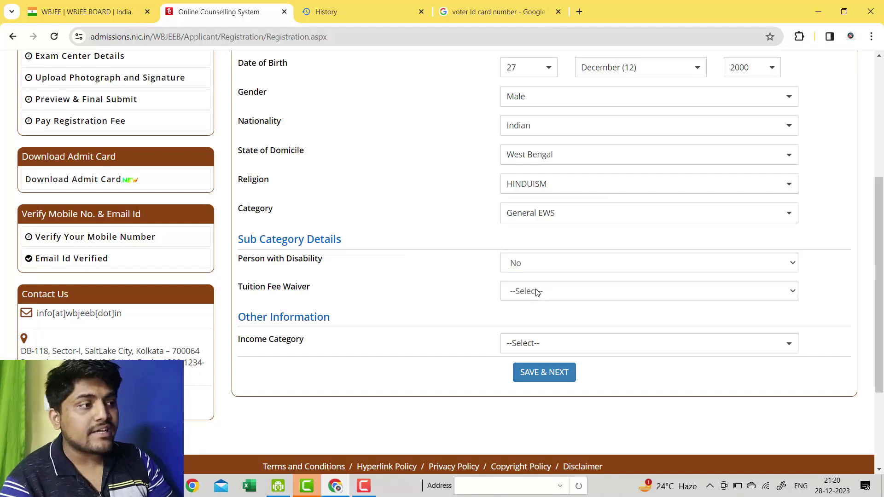
Set the Tuition Fee Waiver option to Yes under the sub category details.
click(537, 291)
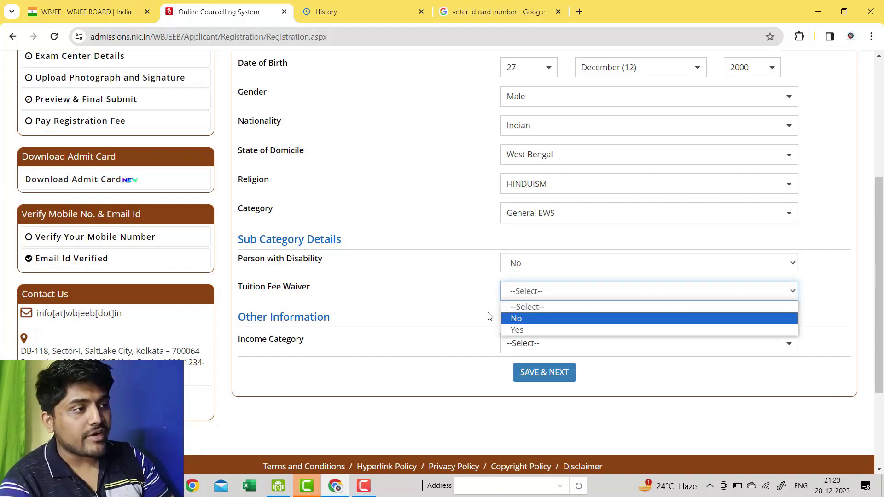
click(490, 316)
click(555, 292)
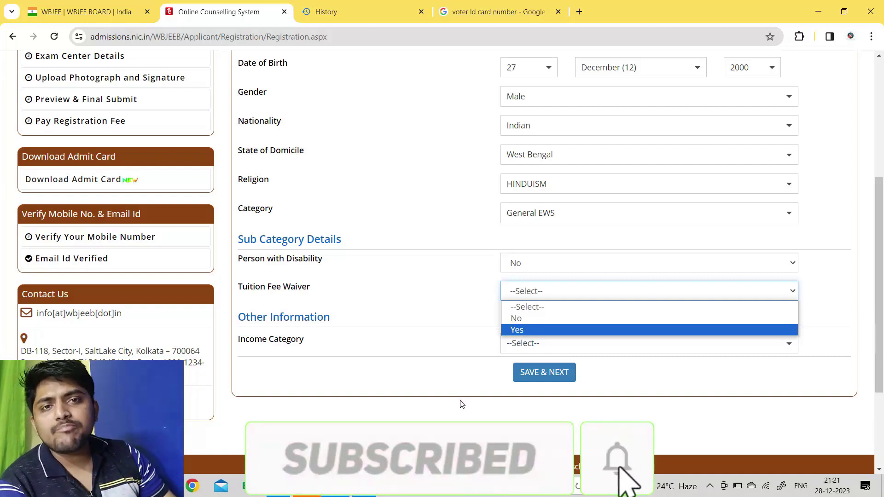
click(527, 330)
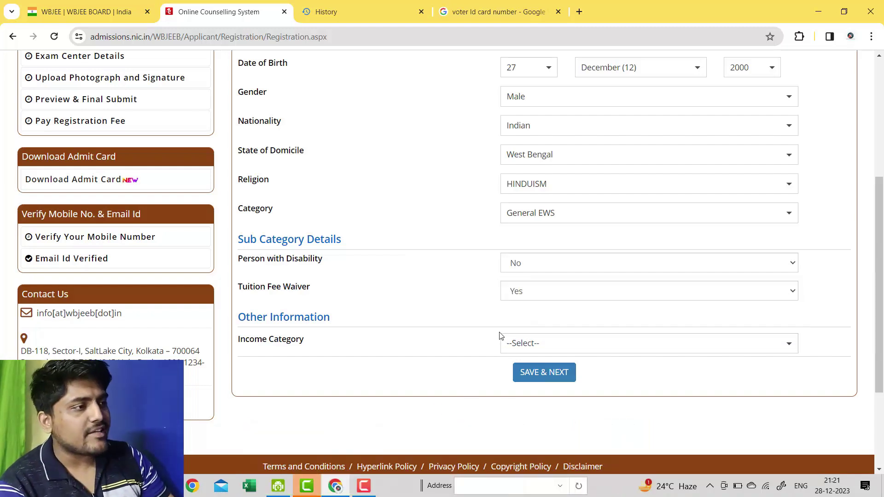
Try Tuition Fee Waiver as No with income Below 2.5 Lakhs, and return the waiver to Yes.
click(534, 297)
click(527, 317)
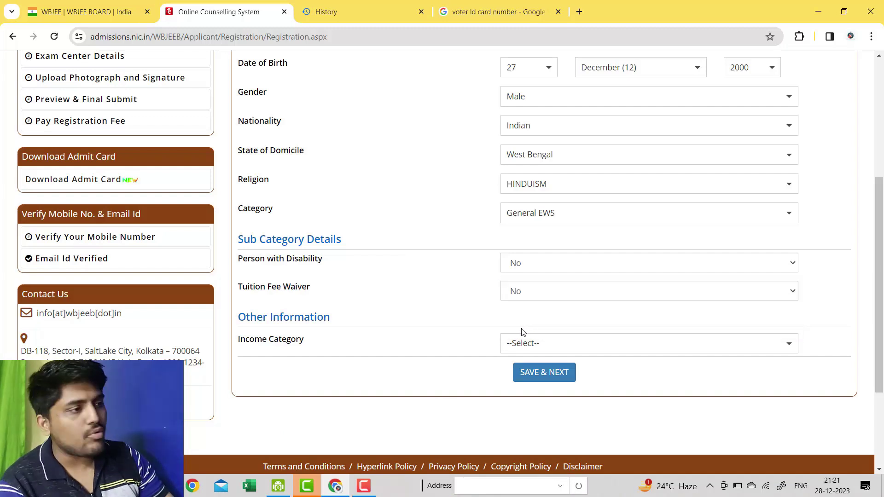
click(520, 344)
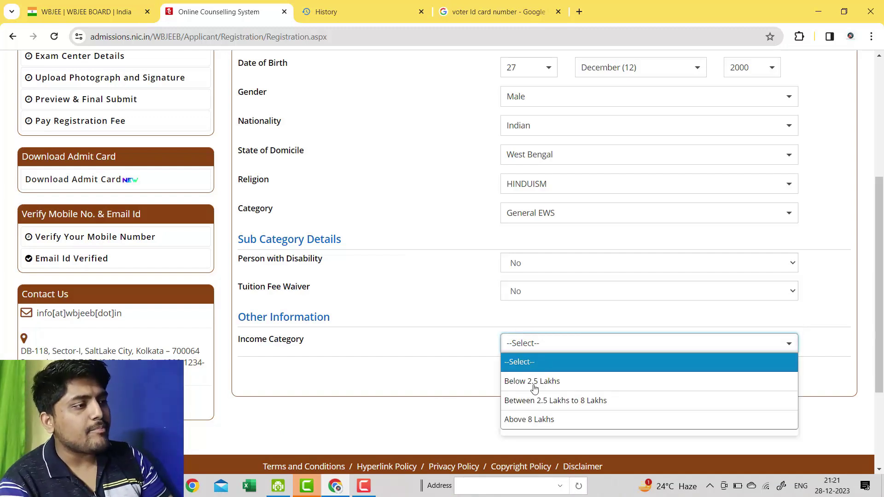
click(534, 383)
click(529, 302)
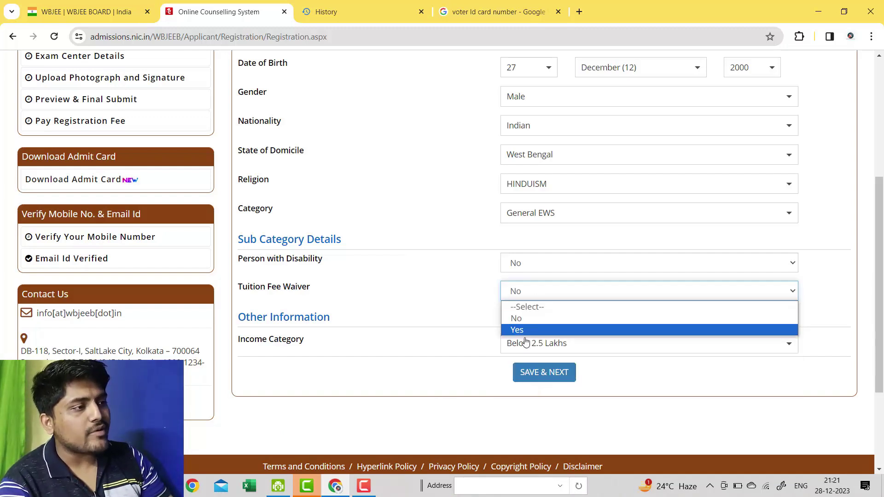
click(527, 331)
Review the income category options and try Between 2.5 Lakhs to 8 Lakhs.
click(524, 344)
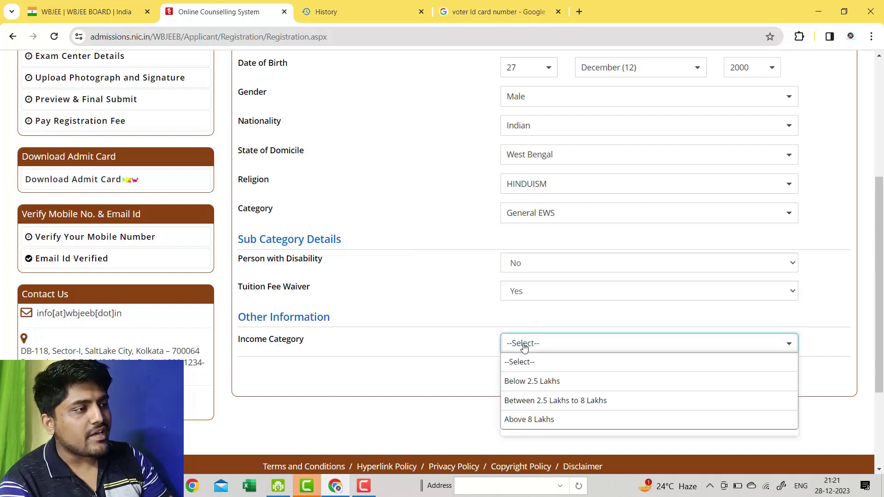
click(521, 293)
click(521, 293)
click(519, 292)
click(519, 343)
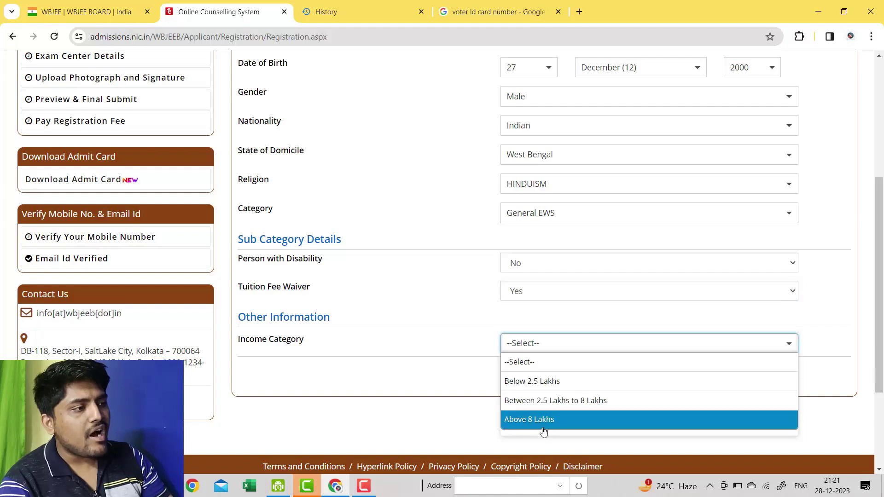
click(543, 401)
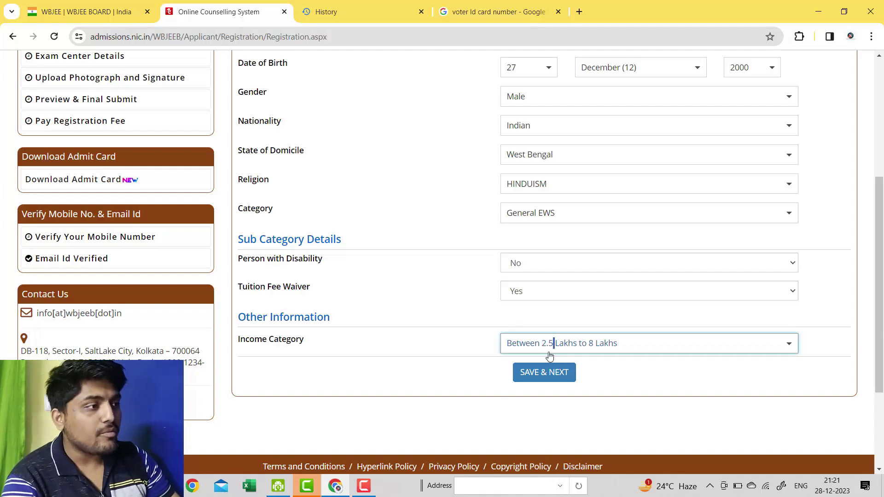
Set the income category to Below 2.5 Lakhs and save the personal details to continue to the qualification details.
click(552, 343)
click(555, 342)
click(556, 345)
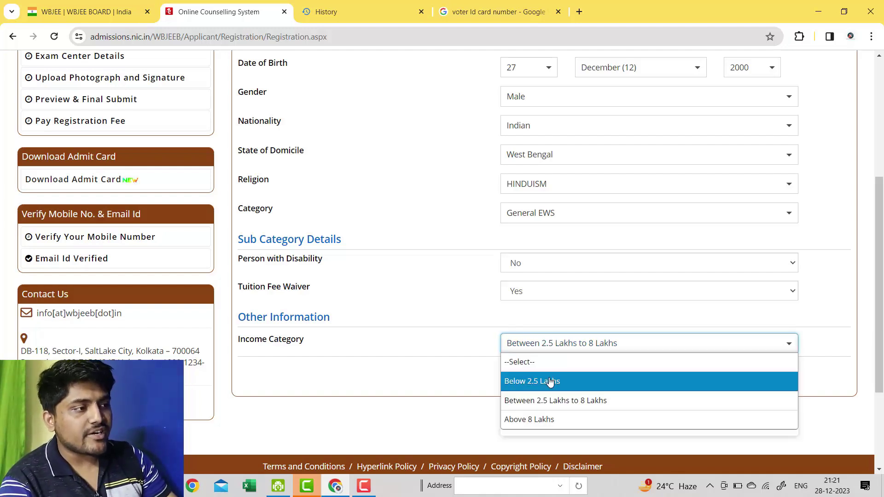
click(552, 381)
click(548, 372)
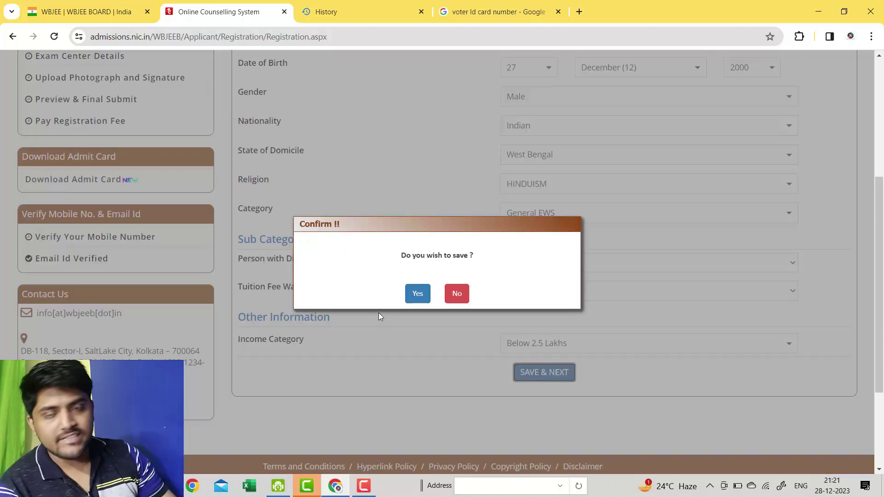
click(415, 294)
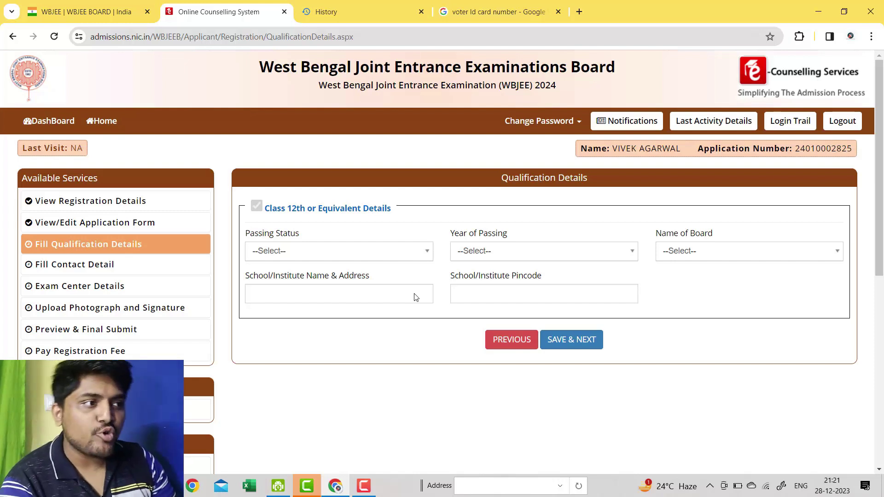
Set the Class 12th passing status to Passed and the year of passing to 2019.
click(300, 254)
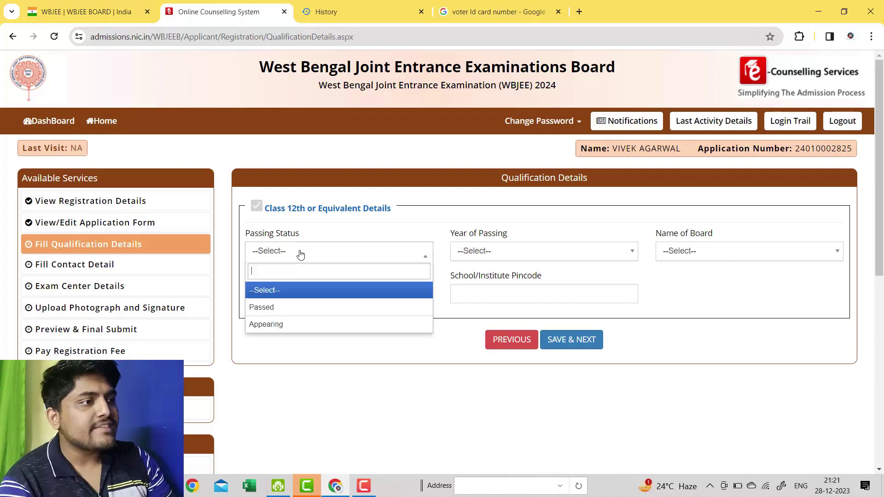
click(290, 310)
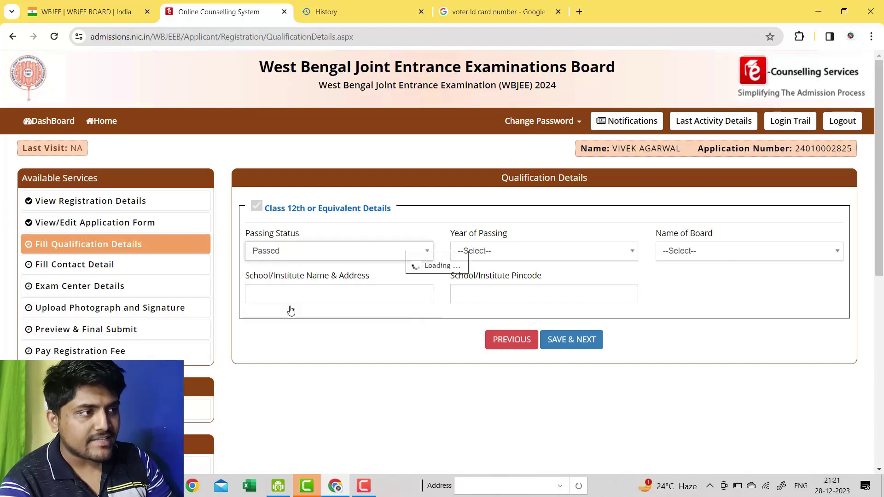
click(476, 256)
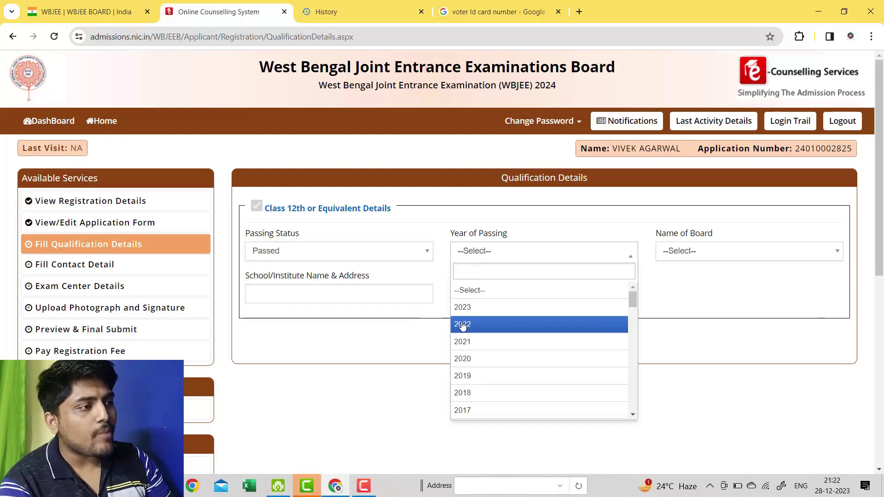
click(478, 376)
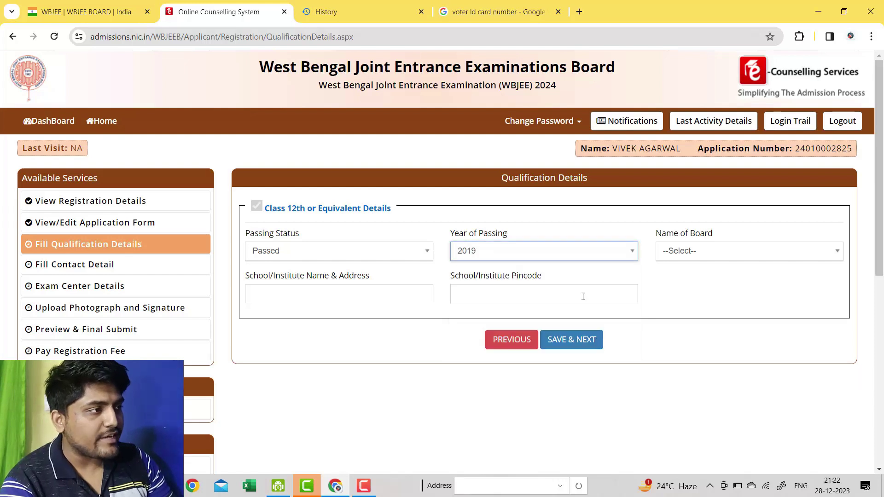
Choose INTERNATIONAL GENERAL CERTIFICATE OF SECONDARY EDUCATION as the Class 12th board.
click(693, 256)
click(694, 312)
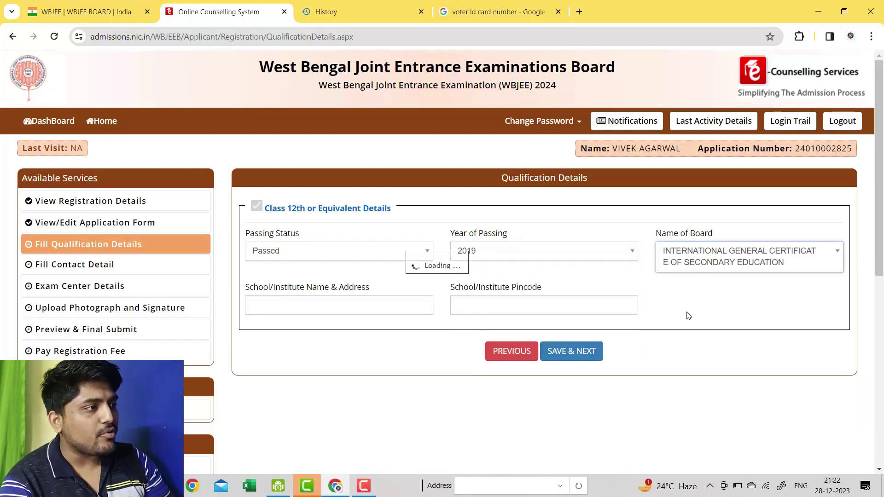
click(739, 266)
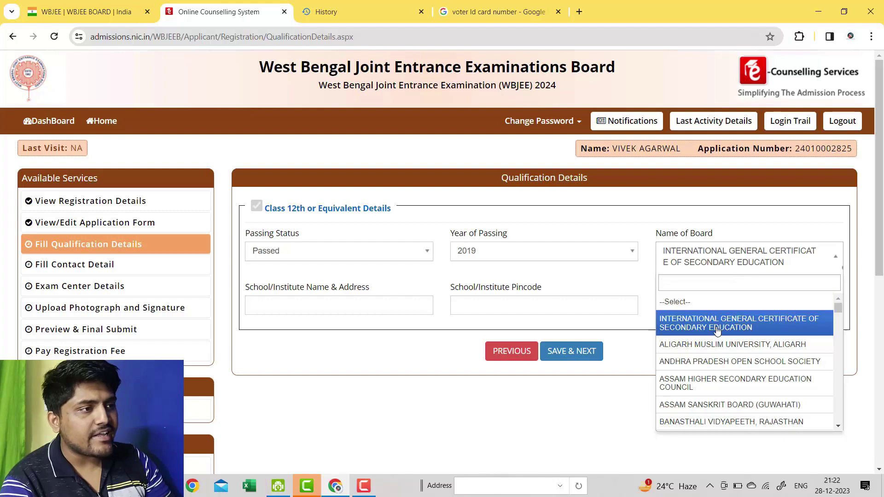
Enter `XYZ as the school name and address, fill in the school's postal pincode, and save the qualification details.
click(306, 300)
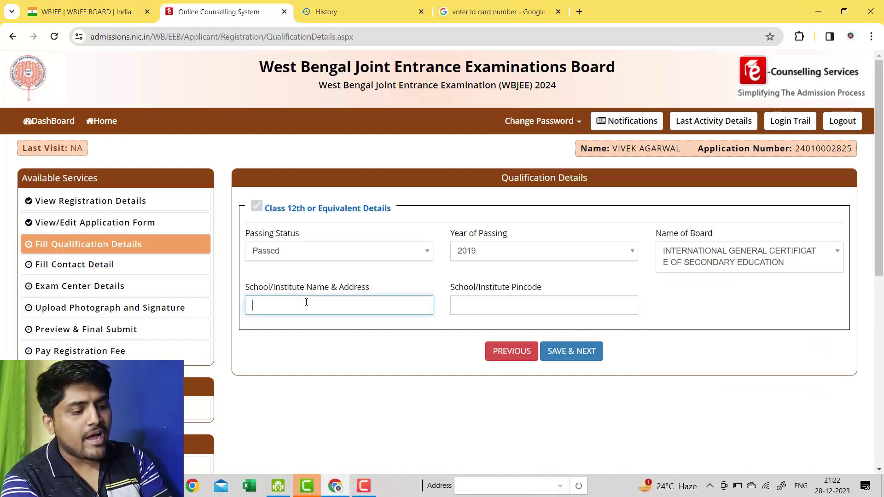
text('XYZ)
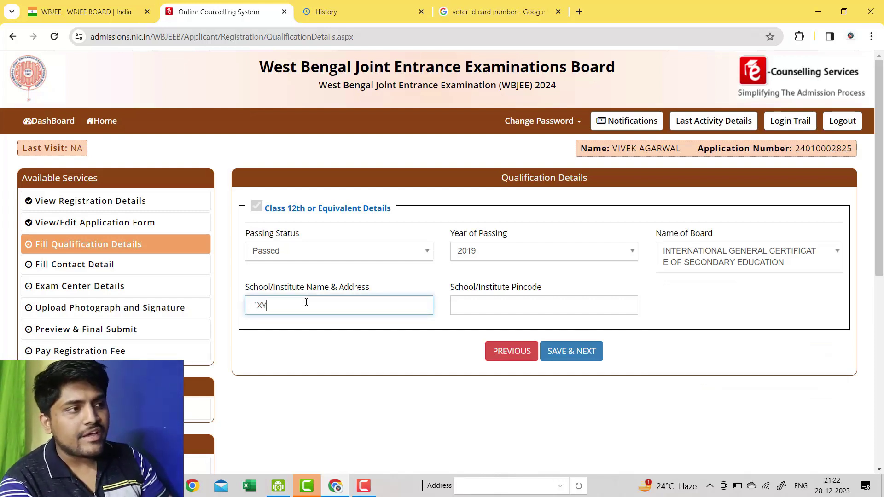
click(498, 304)
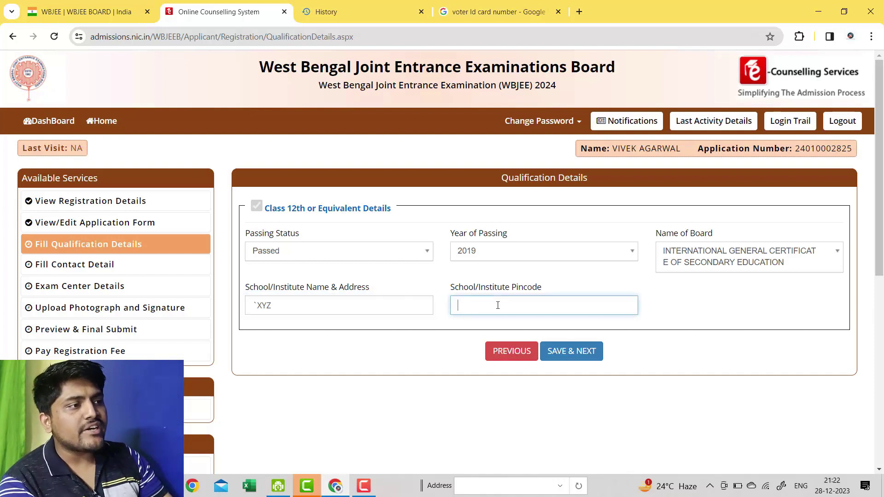
text(700)
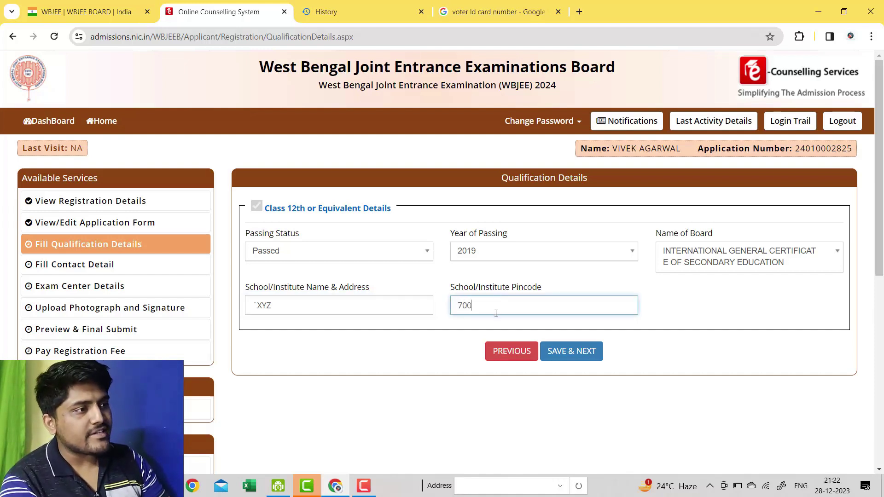
text(013)
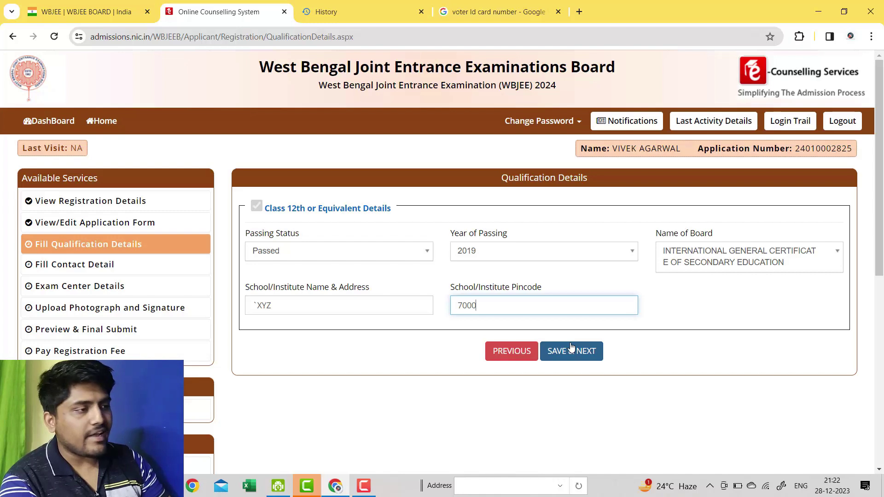
click(587, 349)
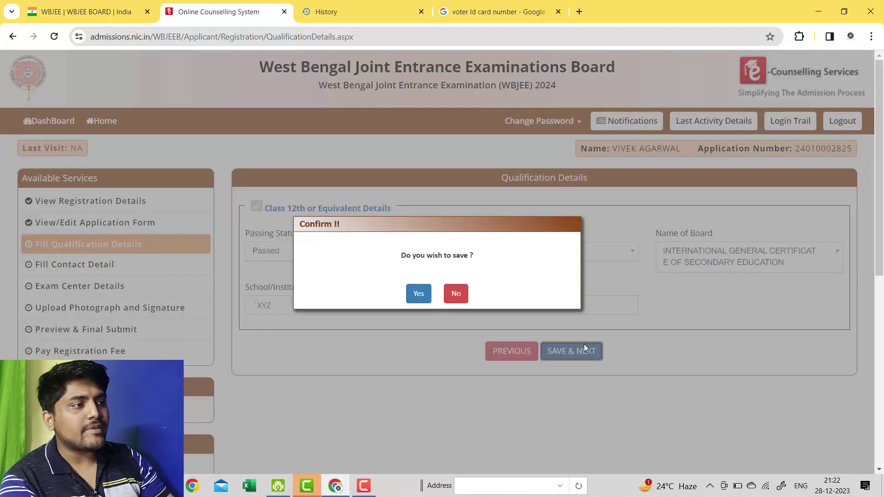
click(421, 293)
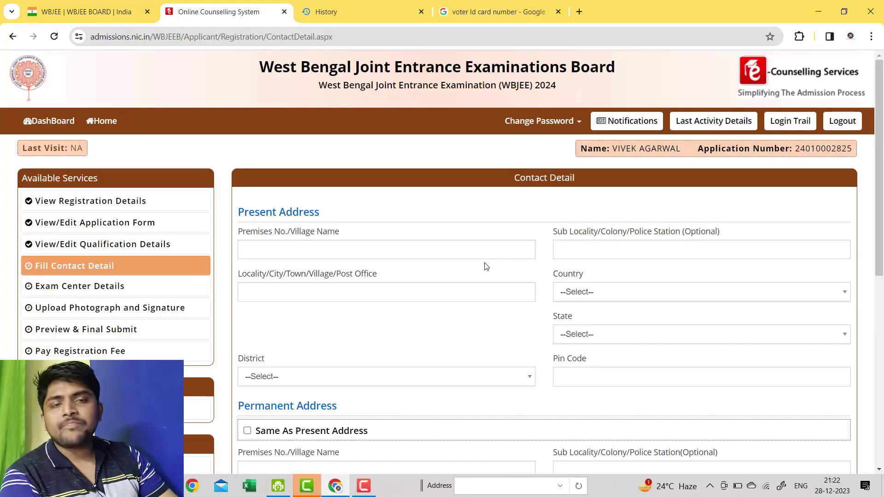
Fill in the present address fields, mark the permanent address as the same, and save the contact details.
scroll(484, 265, down, 1)
click(435, 193)
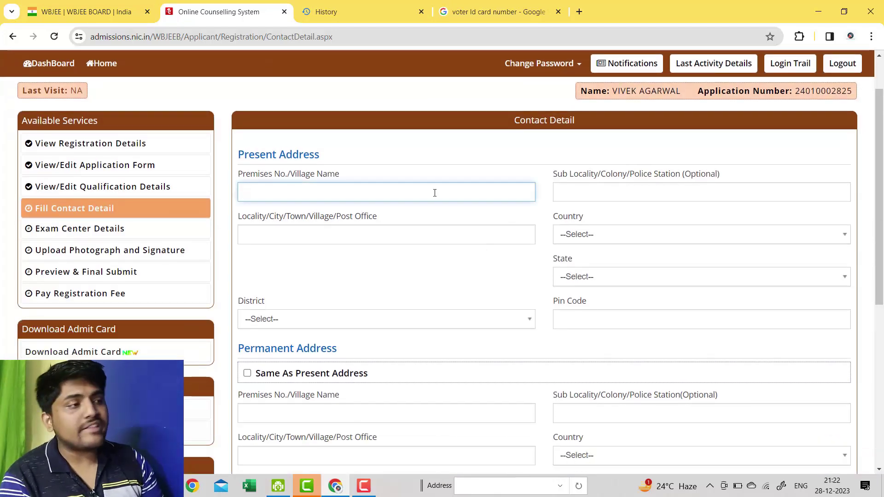
scroll(677, 224, down, 1)
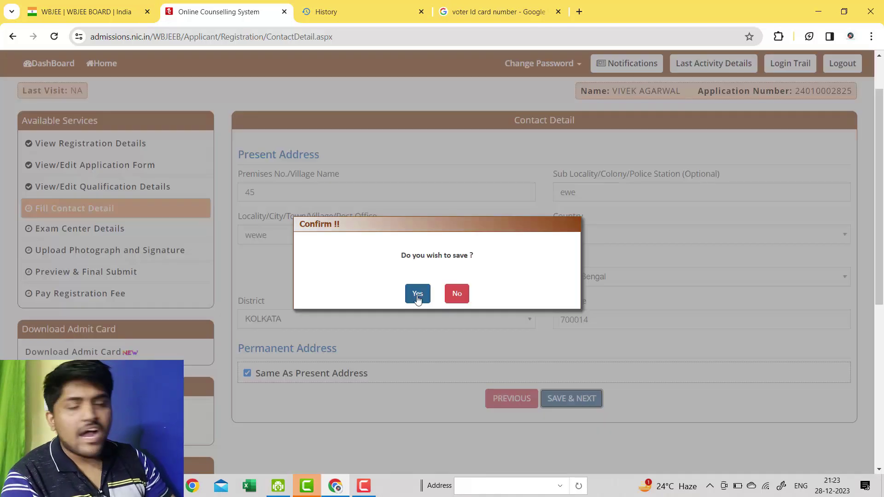
click(417, 297)
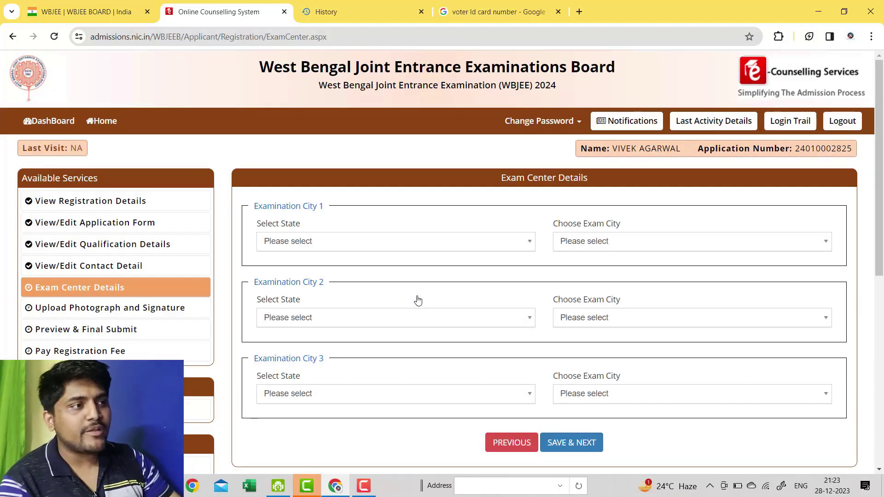
Set Examination City 1 to the state West Bengal and the exam city Kolkata - Central Kolkata.
click(411, 241)
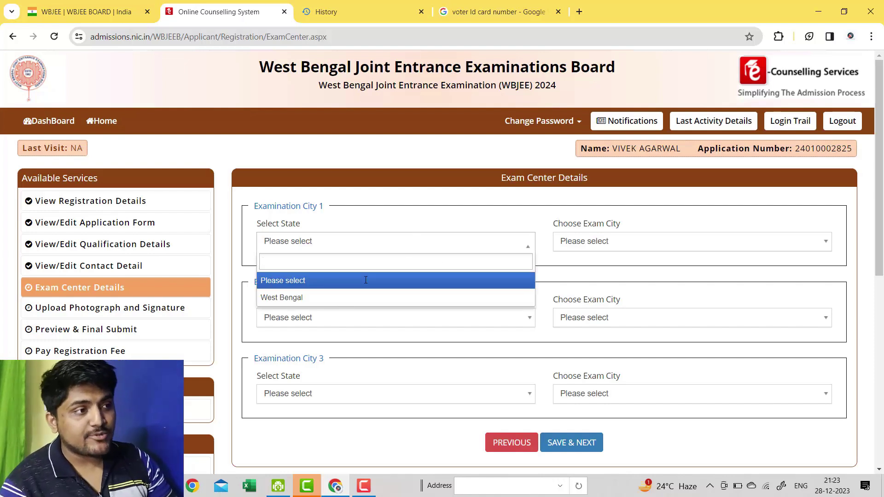
click(342, 298)
click(608, 244)
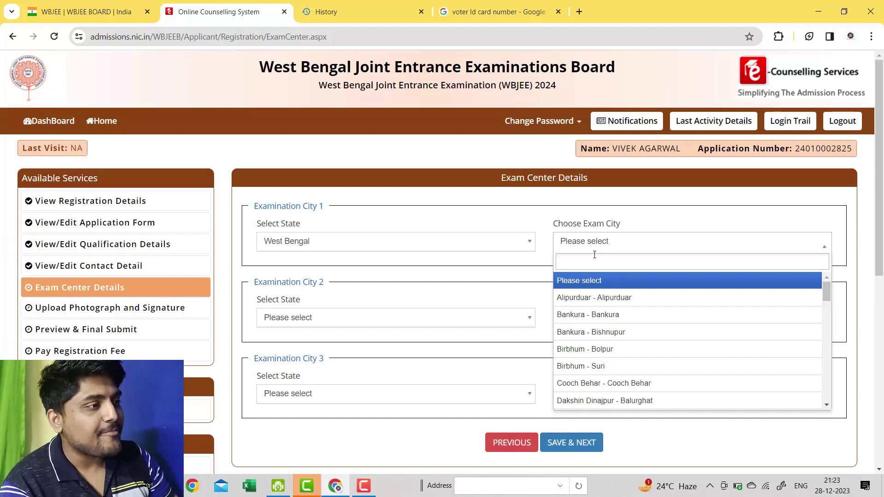
scroll(636, 367, down, 12)
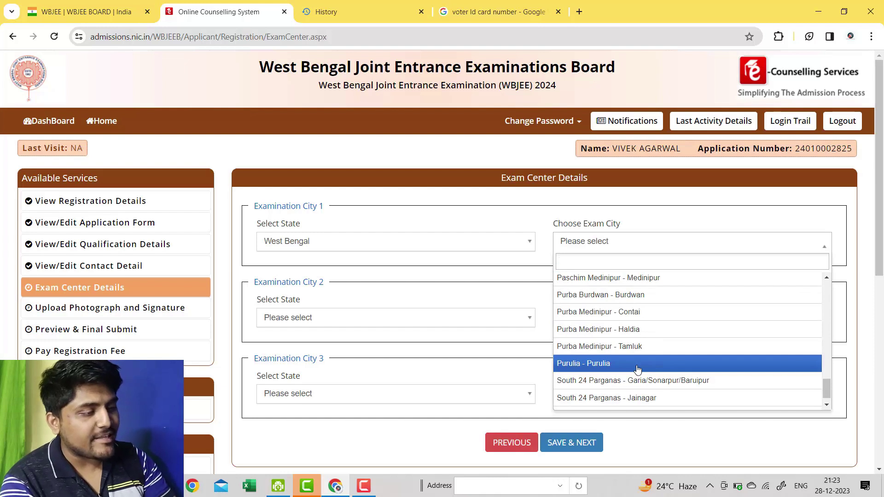
text(kol)
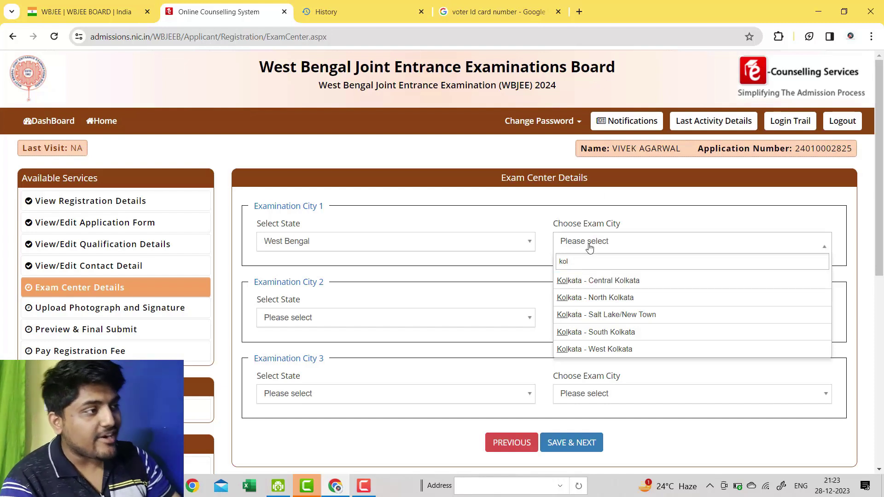
click(643, 280)
Set Examination City 2 to the state West Bengal and the exam city Kolkata - North Kolkata.
click(464, 317)
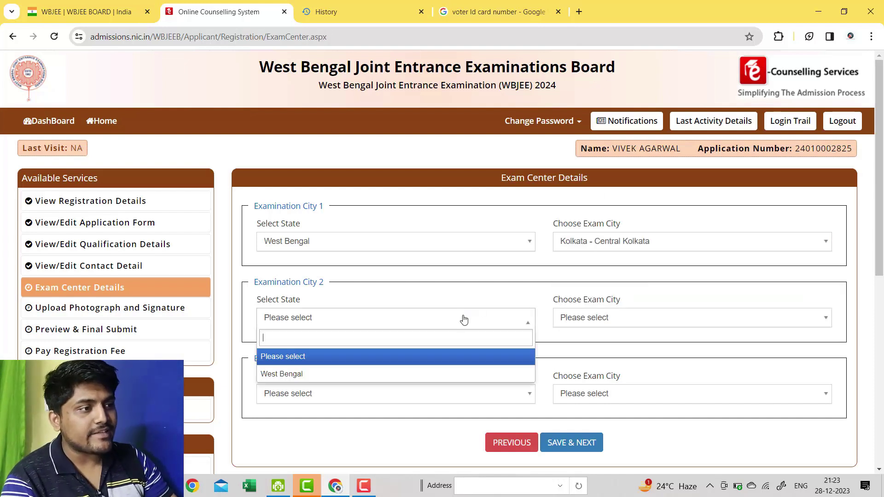
click(377, 374)
click(628, 317)
text(kol)
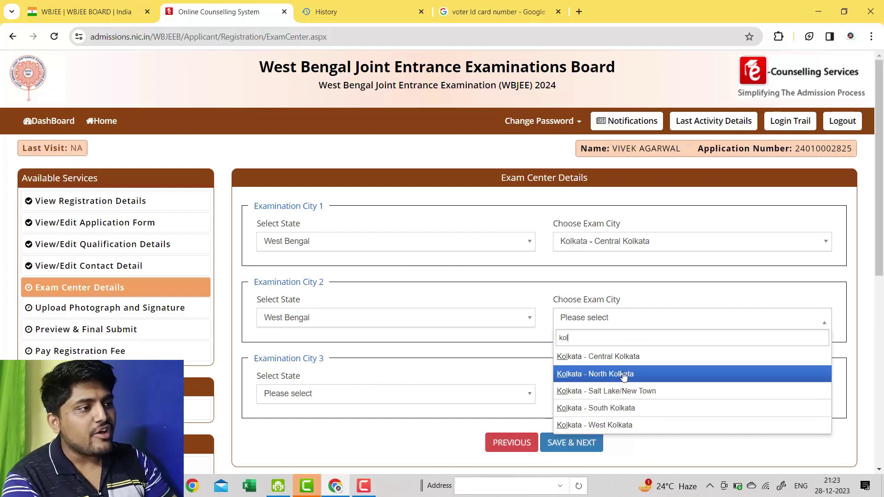
click(645, 374)
Set Examination City 3 to West Bengal and Kolkata - Salt Lake/New Town, and submit the exam center details.
click(404, 399)
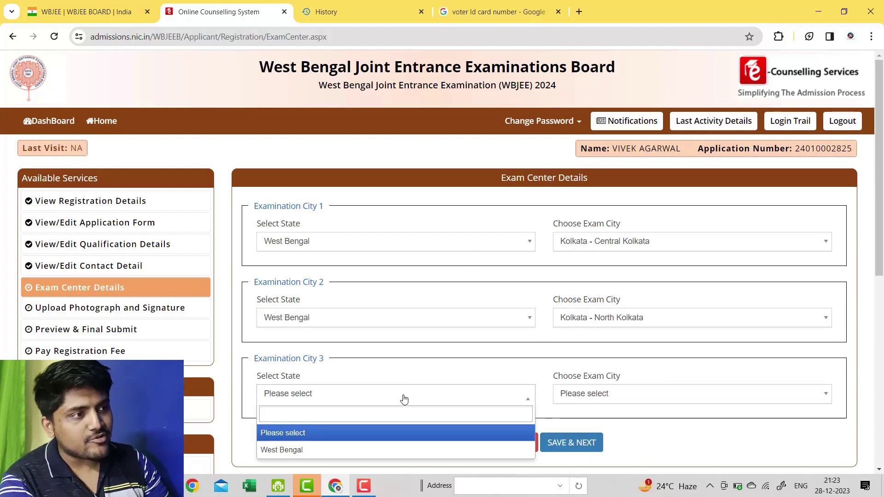
click(391, 450)
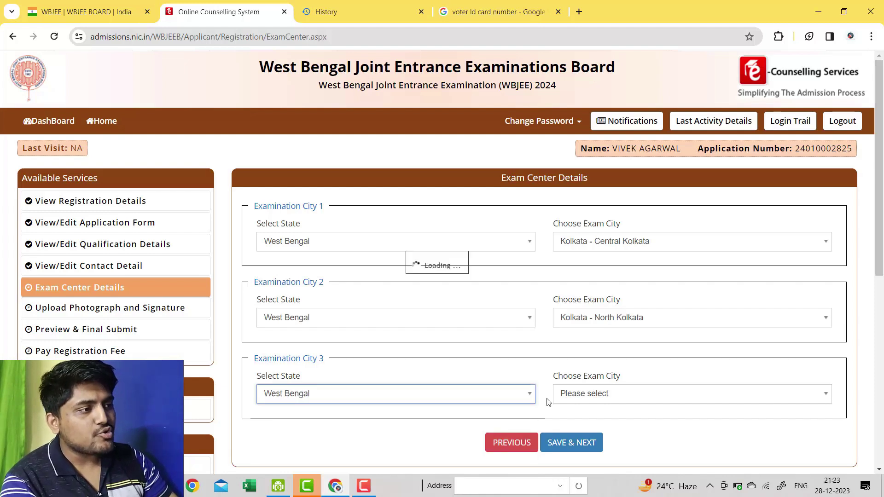
click(570, 401)
text(kol)
scroll(572, 389, down, 1)
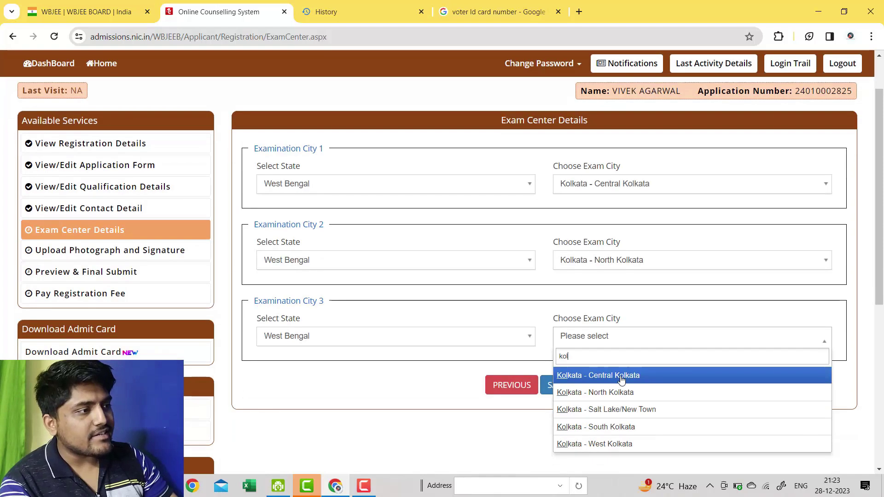
click(608, 409)
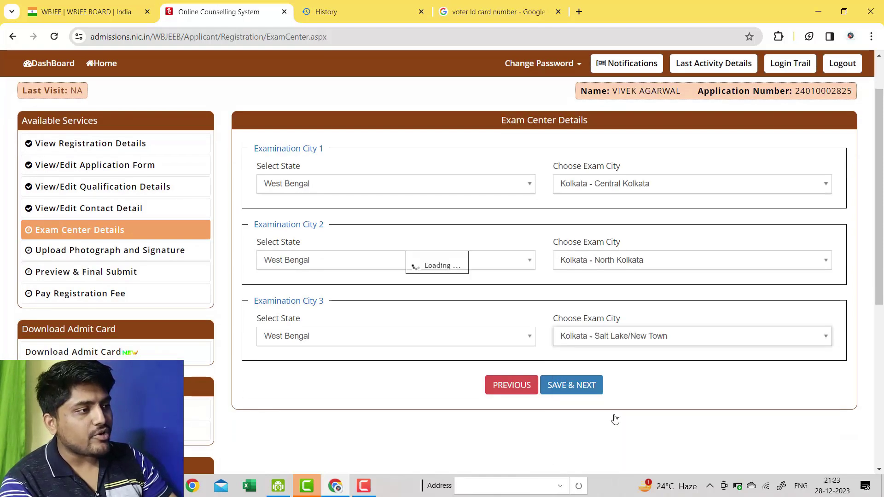
click(578, 395)
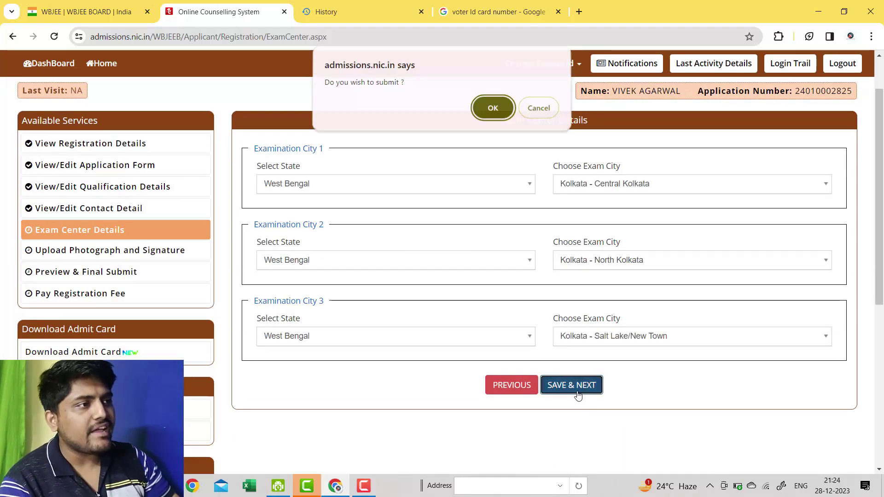
click(488, 115)
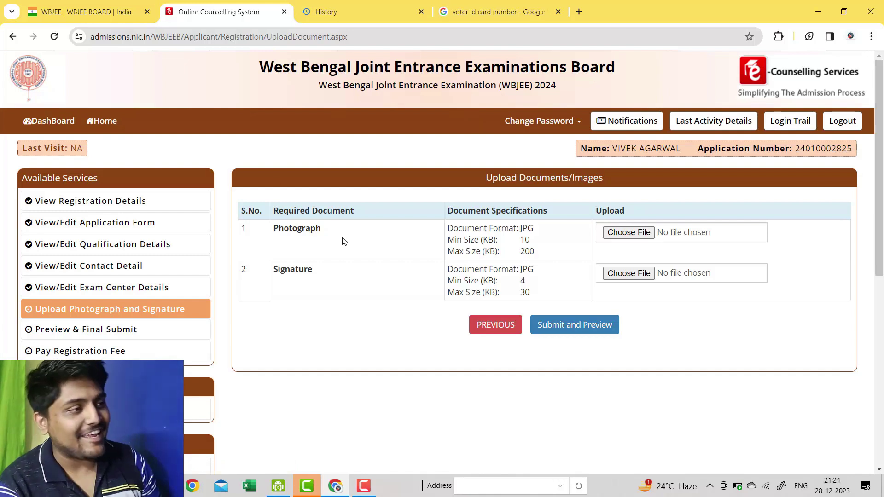
Search Google for "reduce image size" in the browser's History page and open the reduceimages.com result.
click(624, 233)
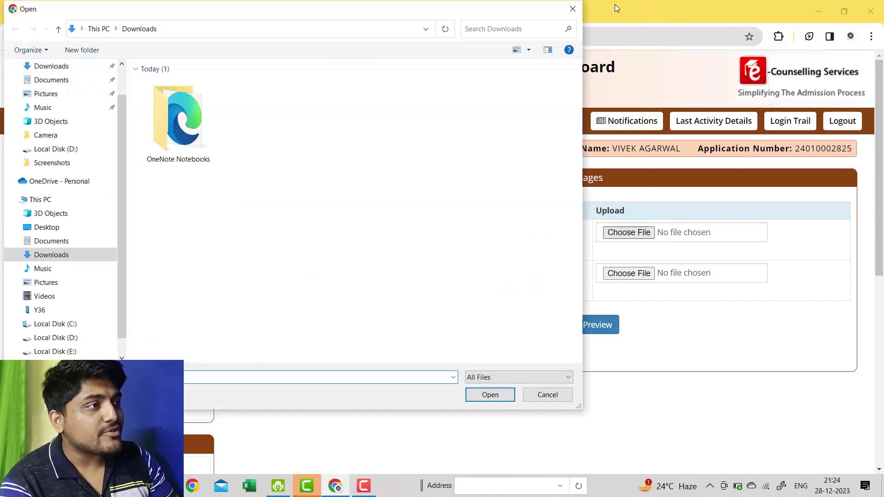
click(573, 10)
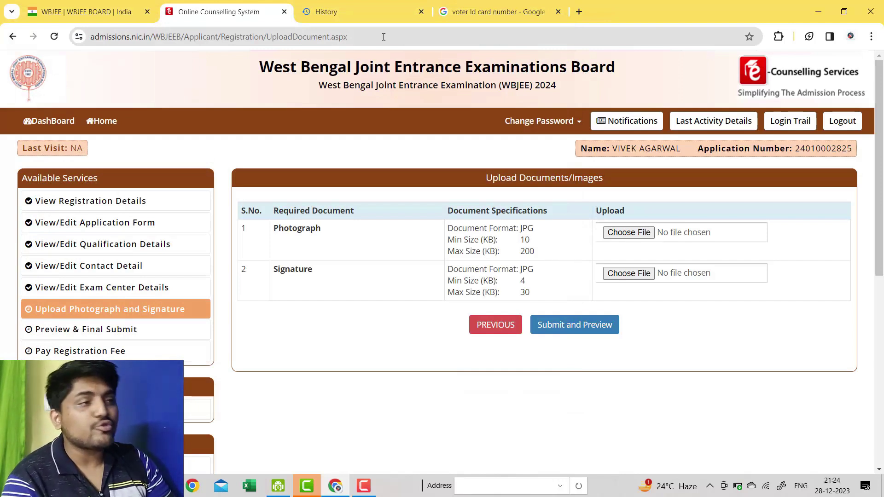
click(343, 3)
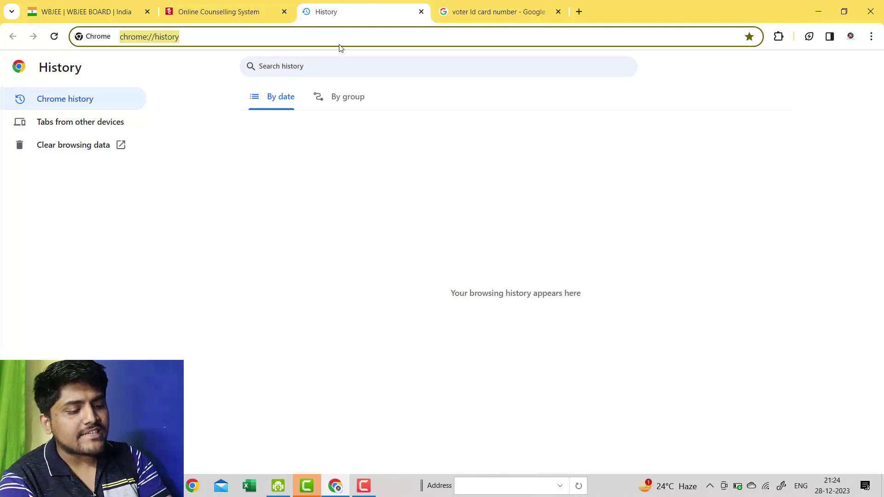
text(red)
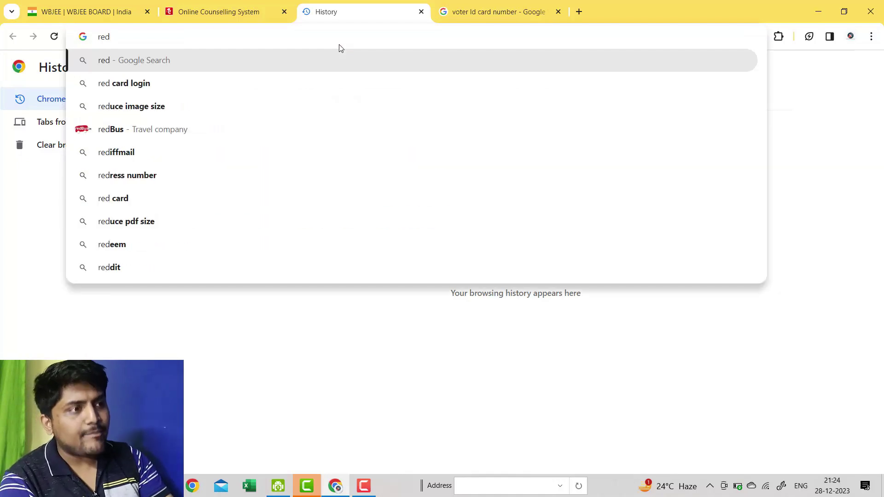
text(uce)
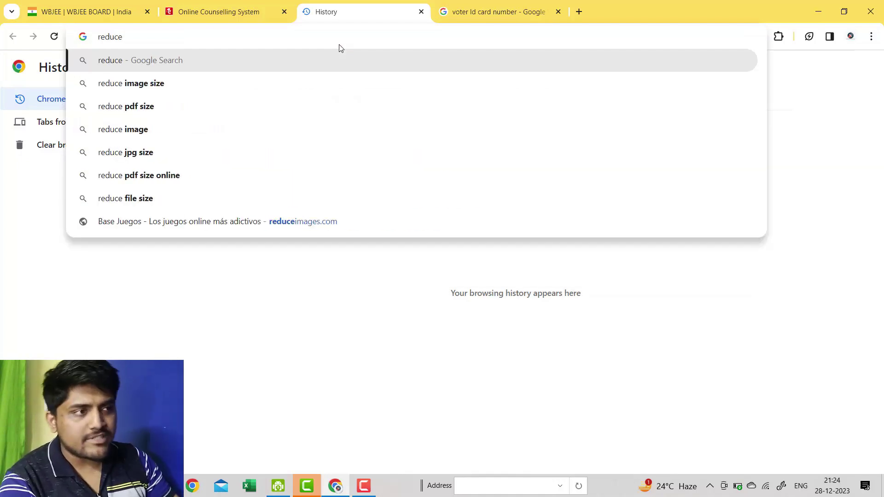
click(292, 101)
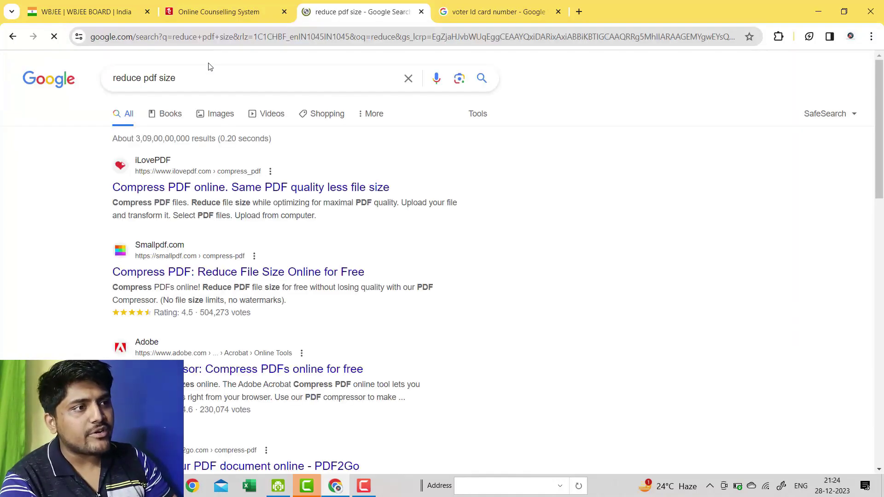
double_click(145, 78)
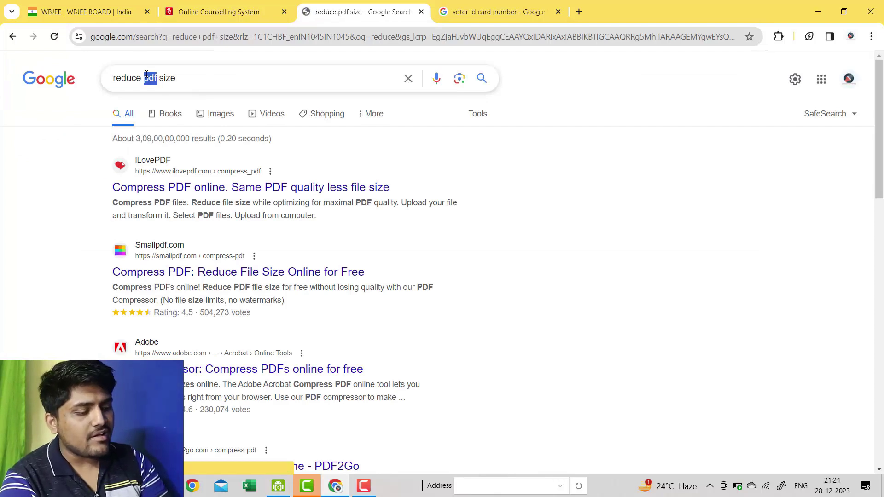
key(BackSpace)
text(image)
key(Return)
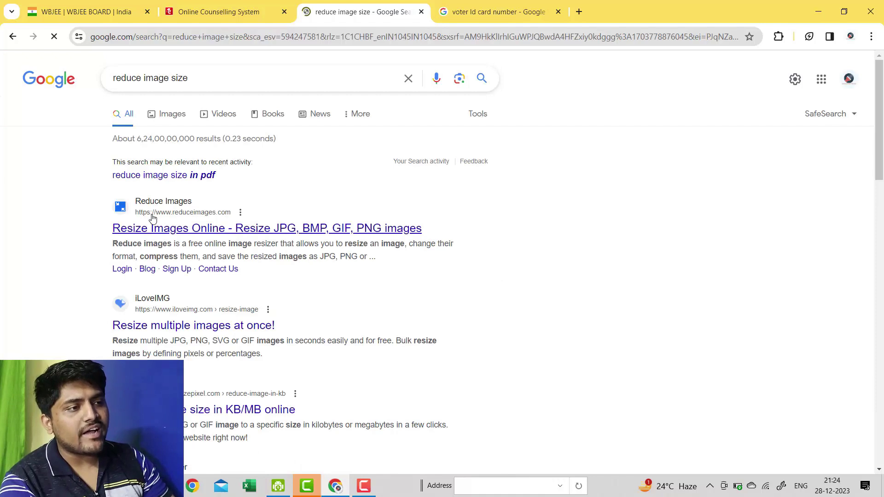
click(147, 231)
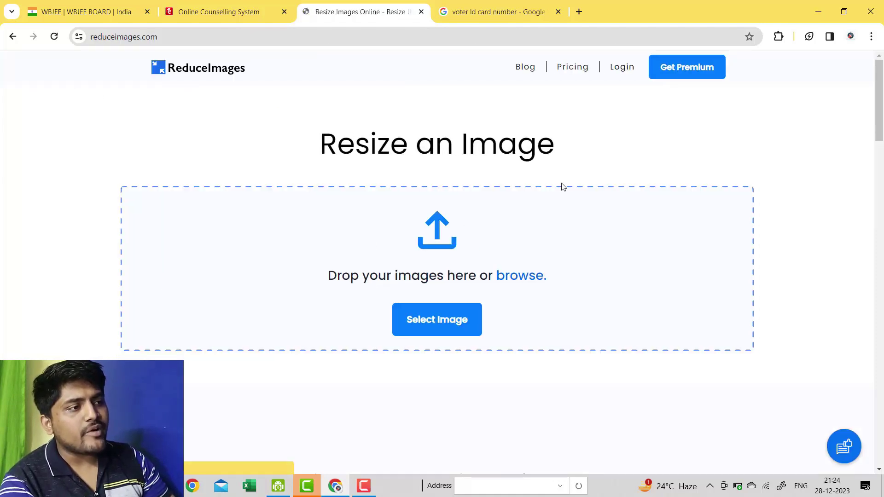
Load the candidate's portrait photo from the personal documents folder on the Desktop into the image resizer.
click(396, 319)
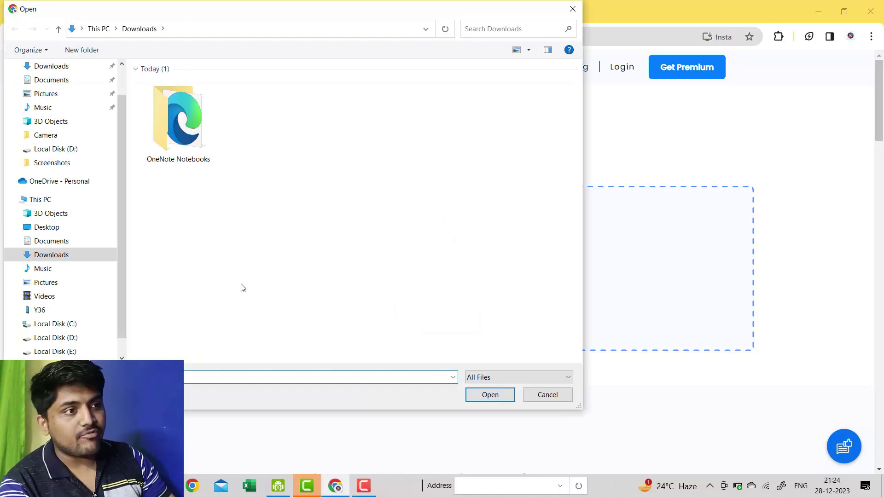
click(55, 228)
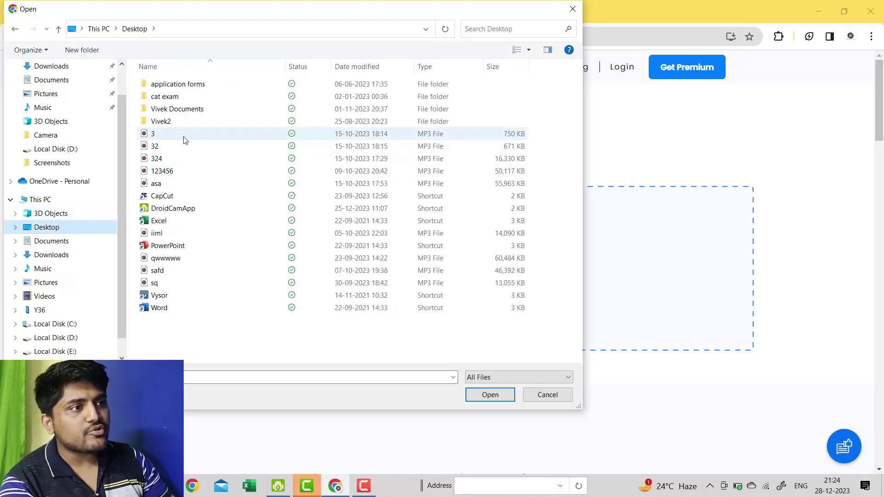
double_click(203, 109)
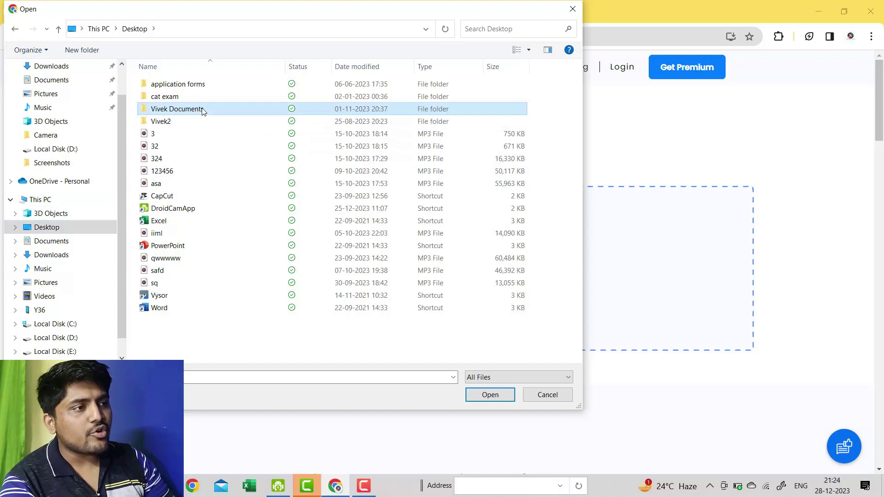
scroll(404, 312, down, 3)
click(408, 222)
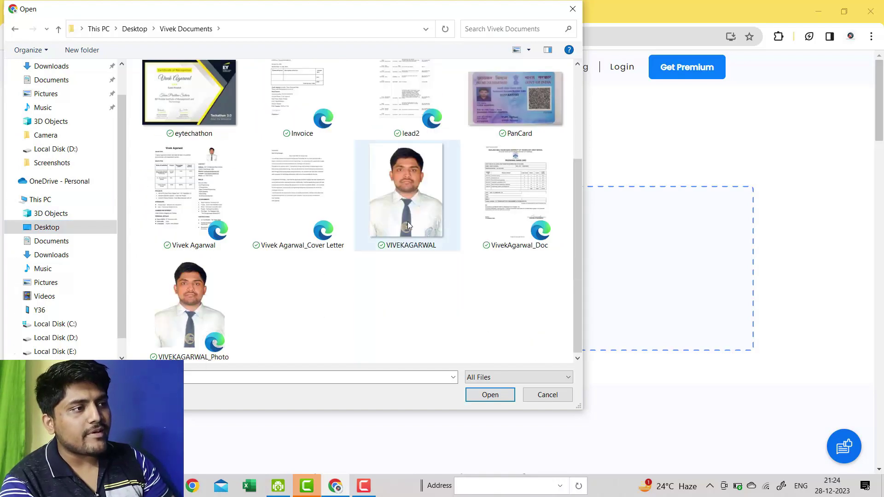
double_click(407, 221)
Resize the photo to 70 percent in JPG format and download the resized image.
scroll(402, 271, down, 3)
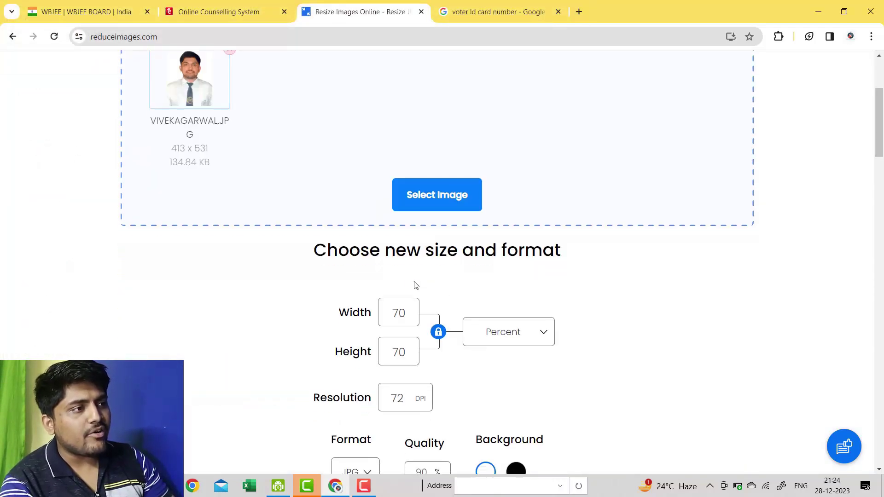
scroll(475, 251, down, 3)
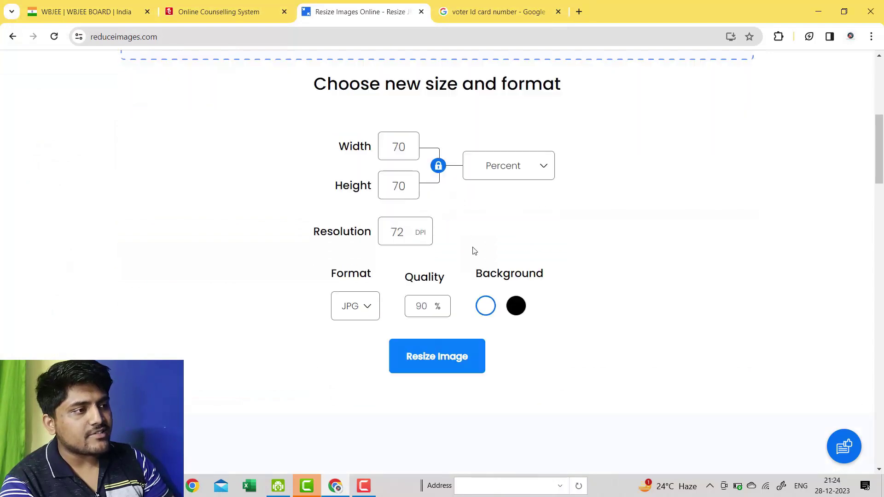
click(442, 359)
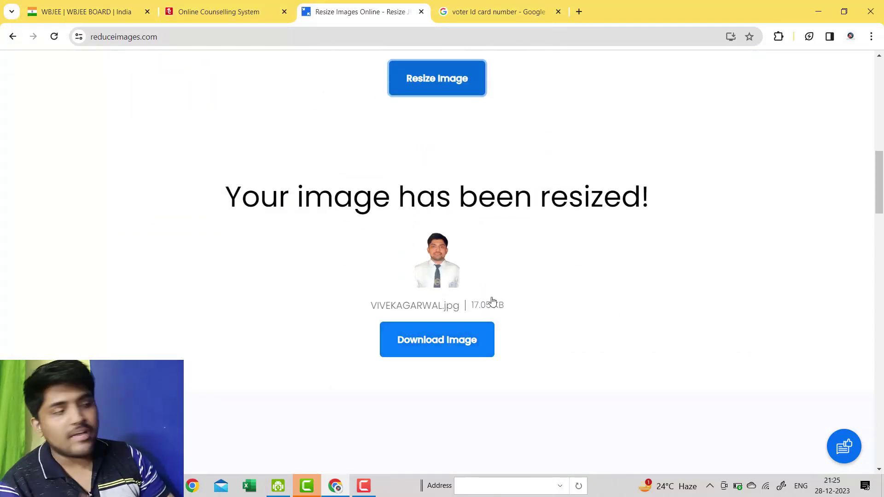
click(454, 341)
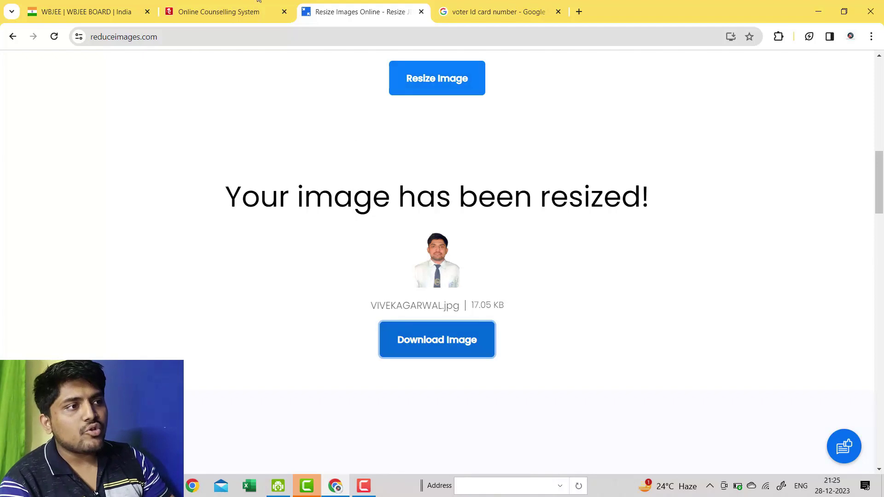
Return to the WBJEE document upload page and open the photograph's file selection, closing it without choosing a file.
click(237, 10)
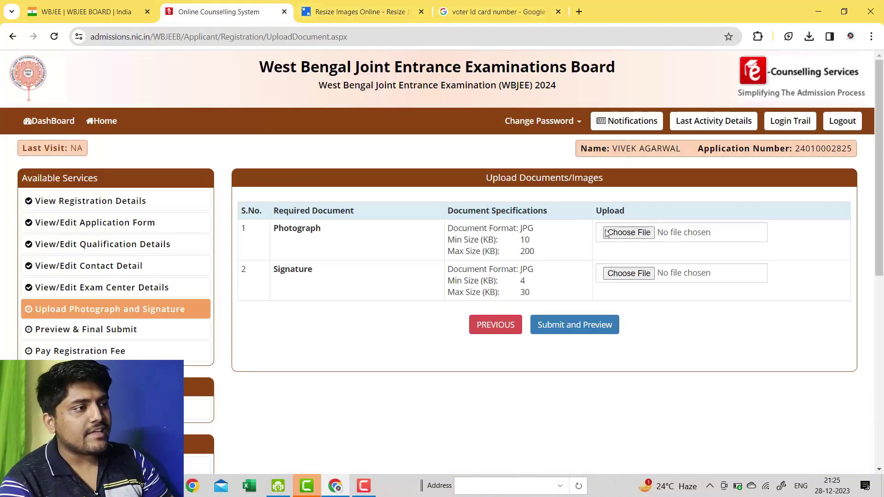
click(622, 234)
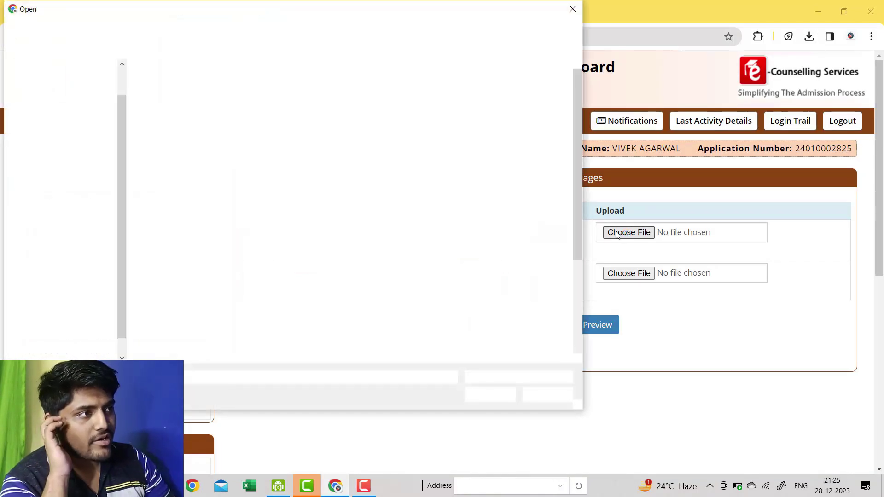
click(572, 7)
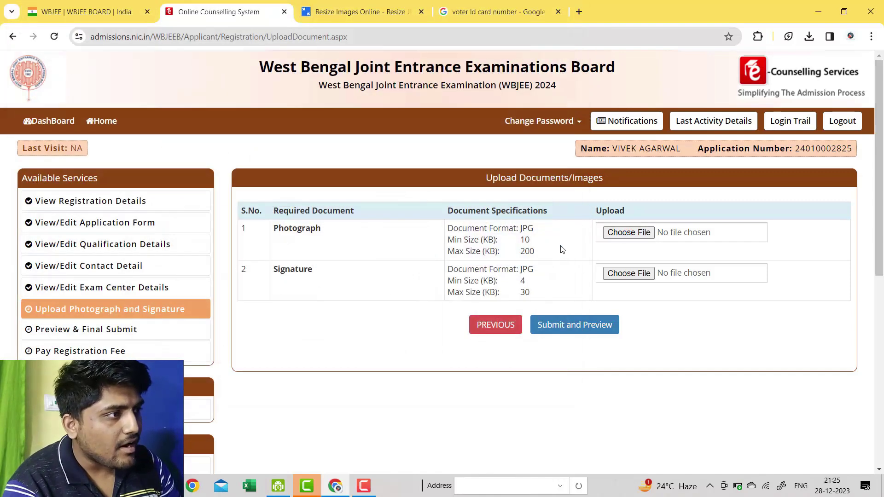
Check the photograph's size specification and choose the candidate's portrait JPG from the personal documents folder as the photograph upload.
triple_click(525, 240)
click(570, 251)
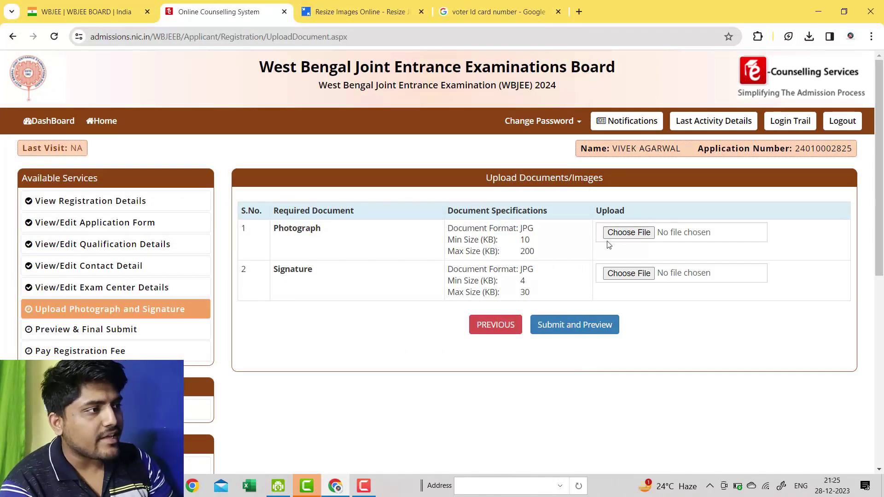
click(628, 233)
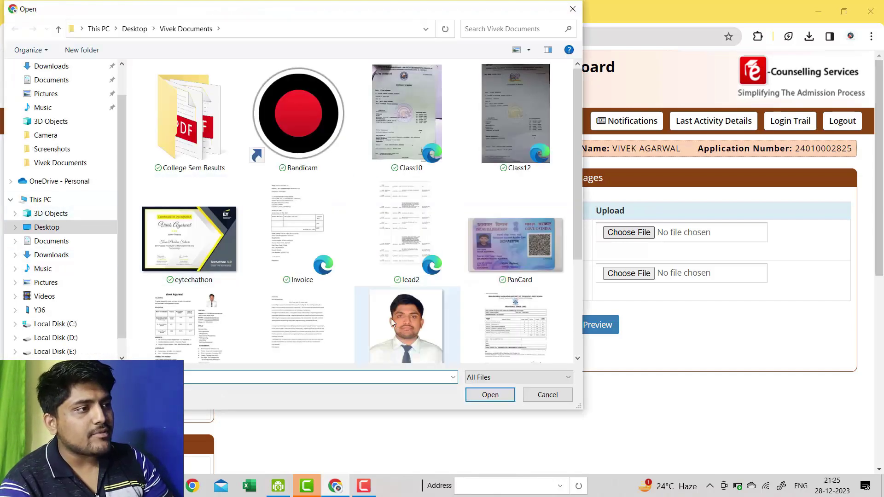
double_click(391, 318)
Try to choose the candidate's "_Photo" file from the personal documents folder as the signature upload.
click(630, 274)
scroll(387, 276, down, 3)
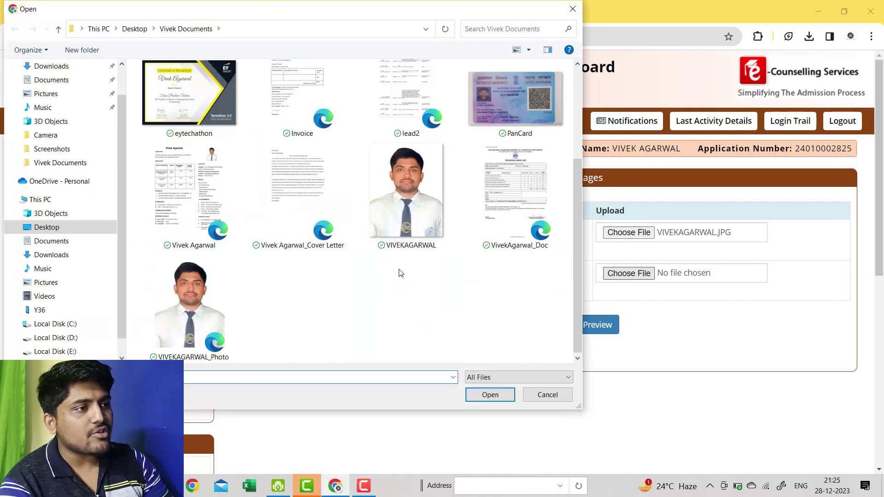
double_click(189, 306)
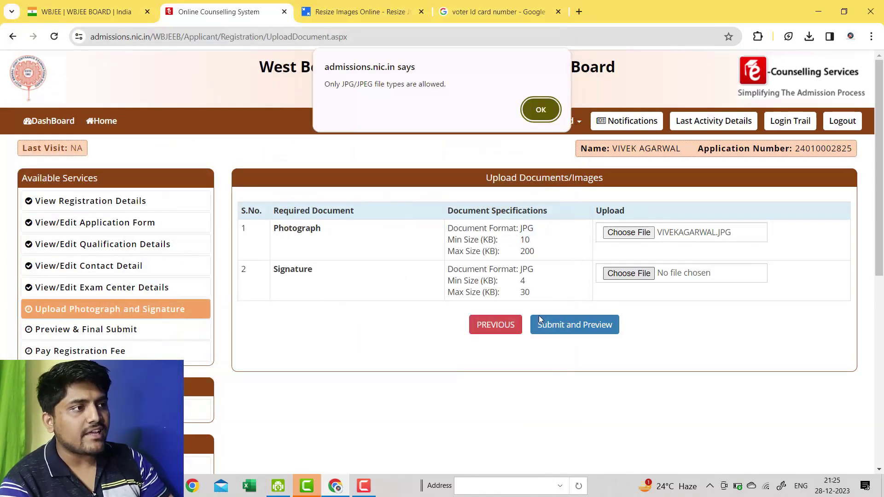
click(540, 110)
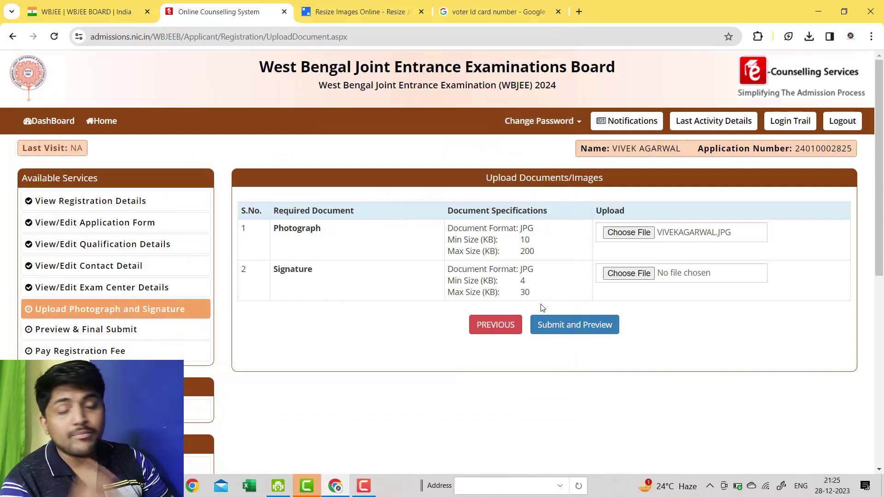
Choose the resized portrait JPG from the Downloads folder as the signature upload, and submit both files for preview.
click(649, 273)
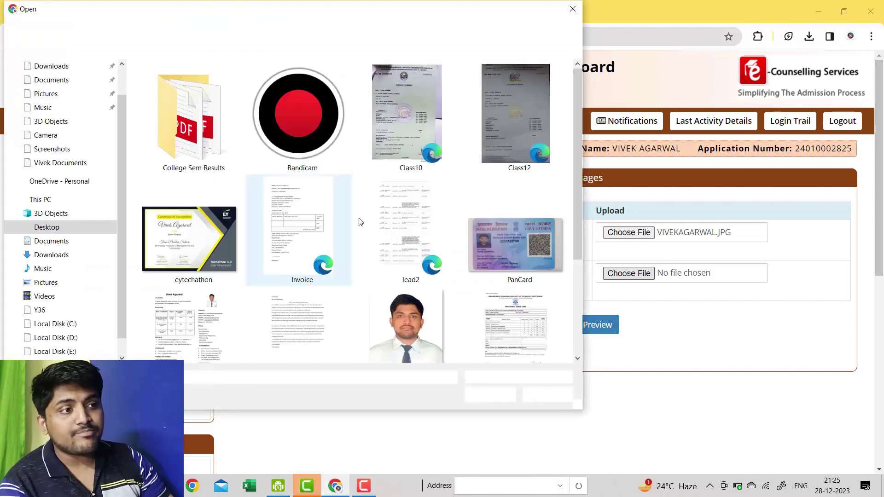
click(77, 258)
double_click(169, 128)
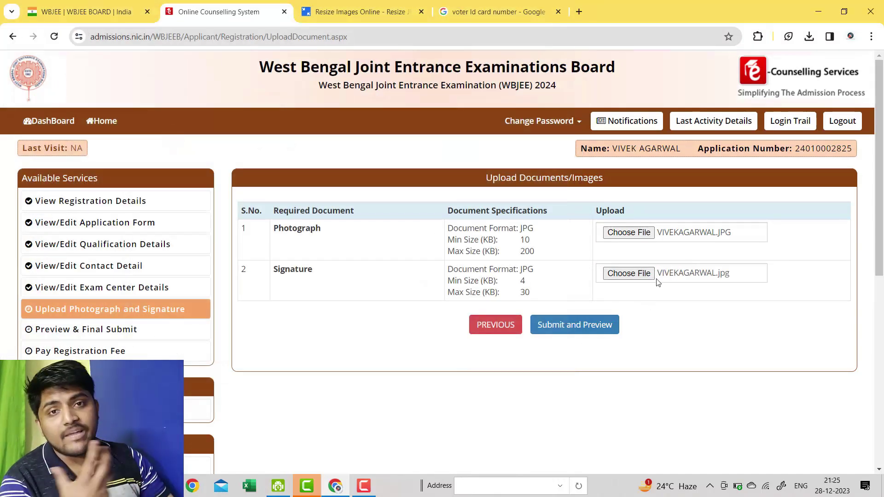
click(594, 331)
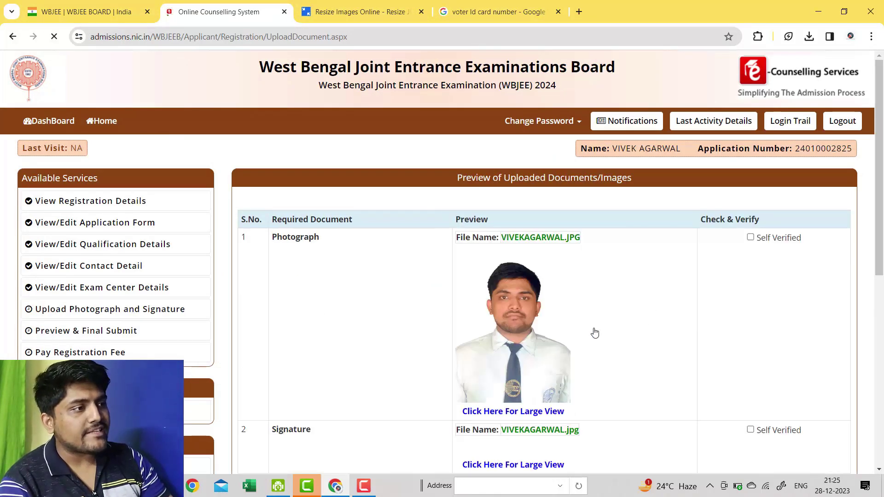
Review the uploaded photograph and signature previews and try to save them finally without marking them as self verified.
scroll(595, 332, down, 4)
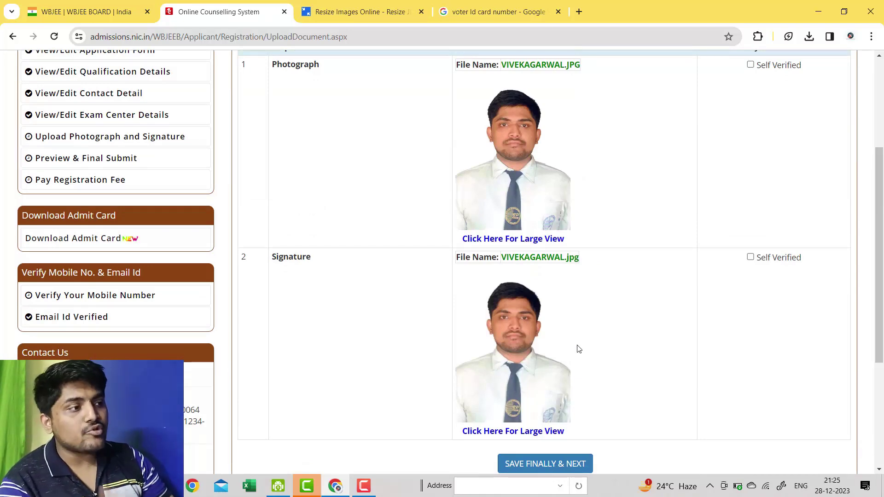
scroll(570, 357, down, 3)
click(571, 354)
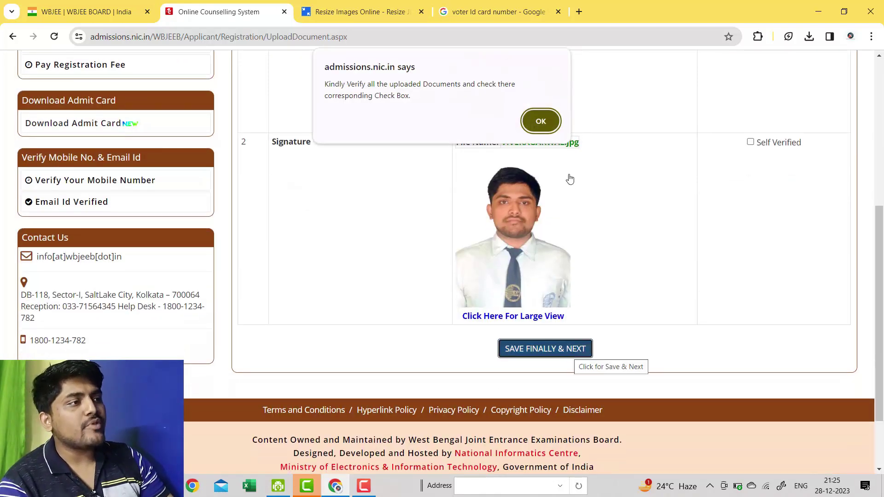
click(537, 120)
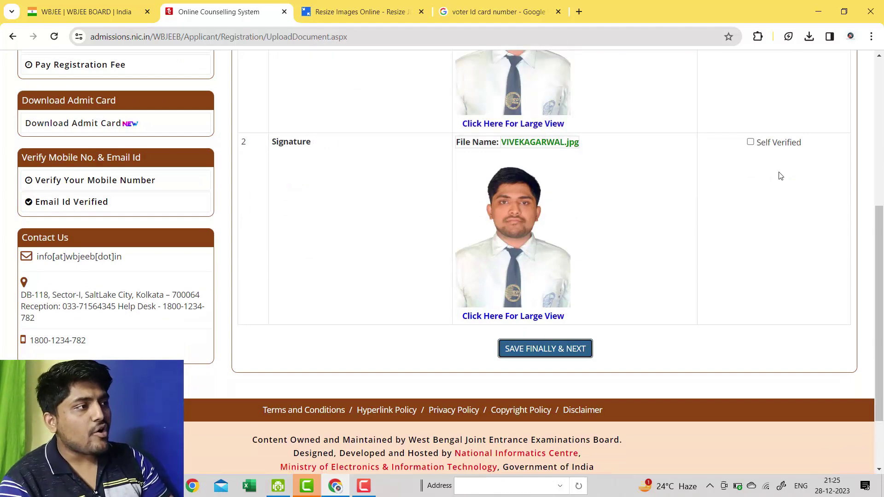
scroll(782, 187, up, 3)
scroll(777, 192, up, 3)
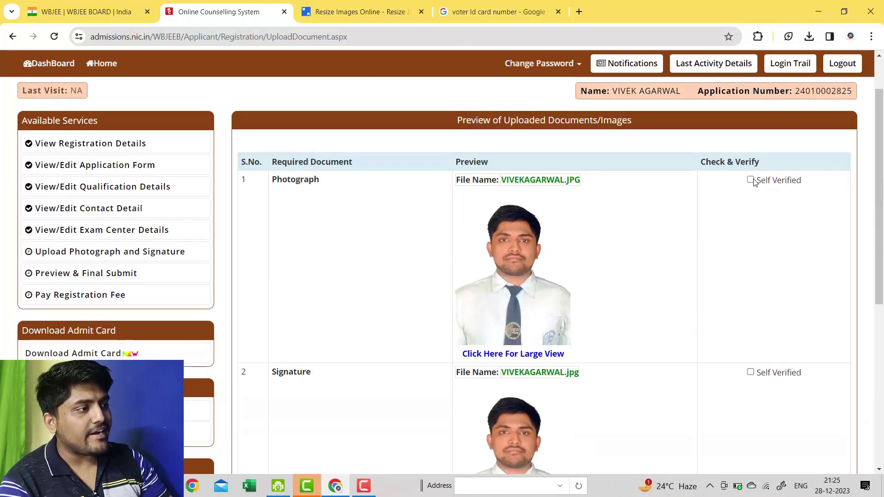